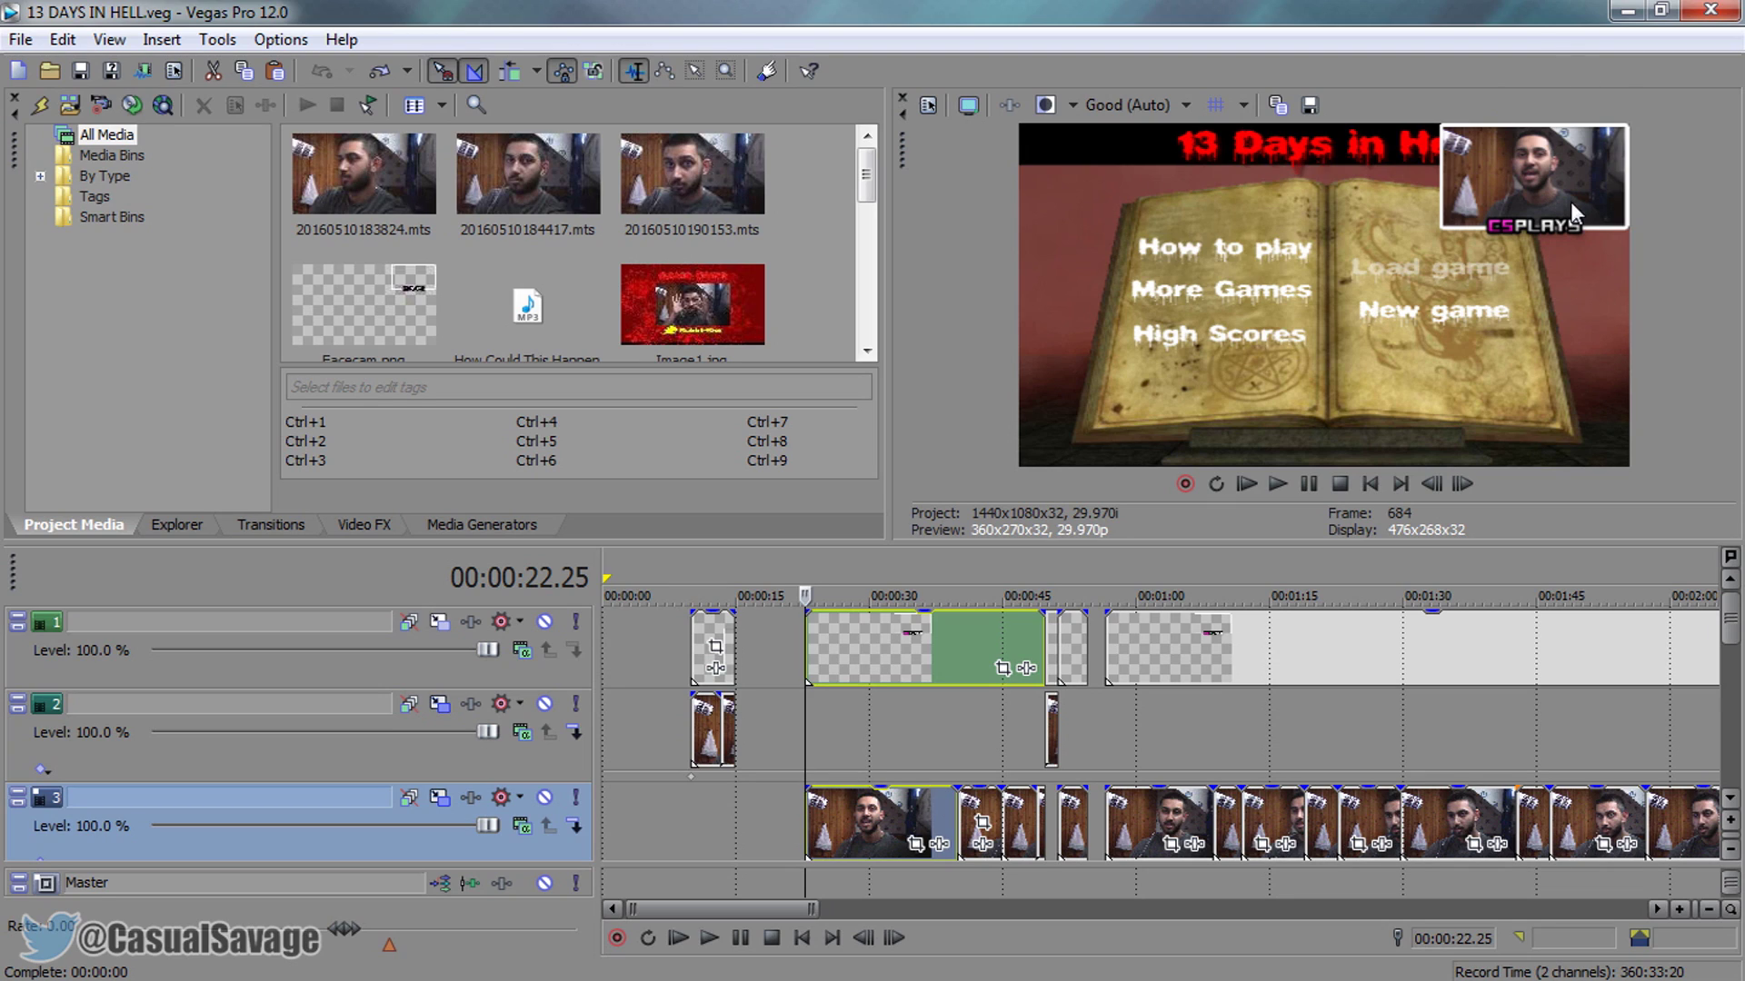
Delete the green facecam border event from track 1
click(815, 661)
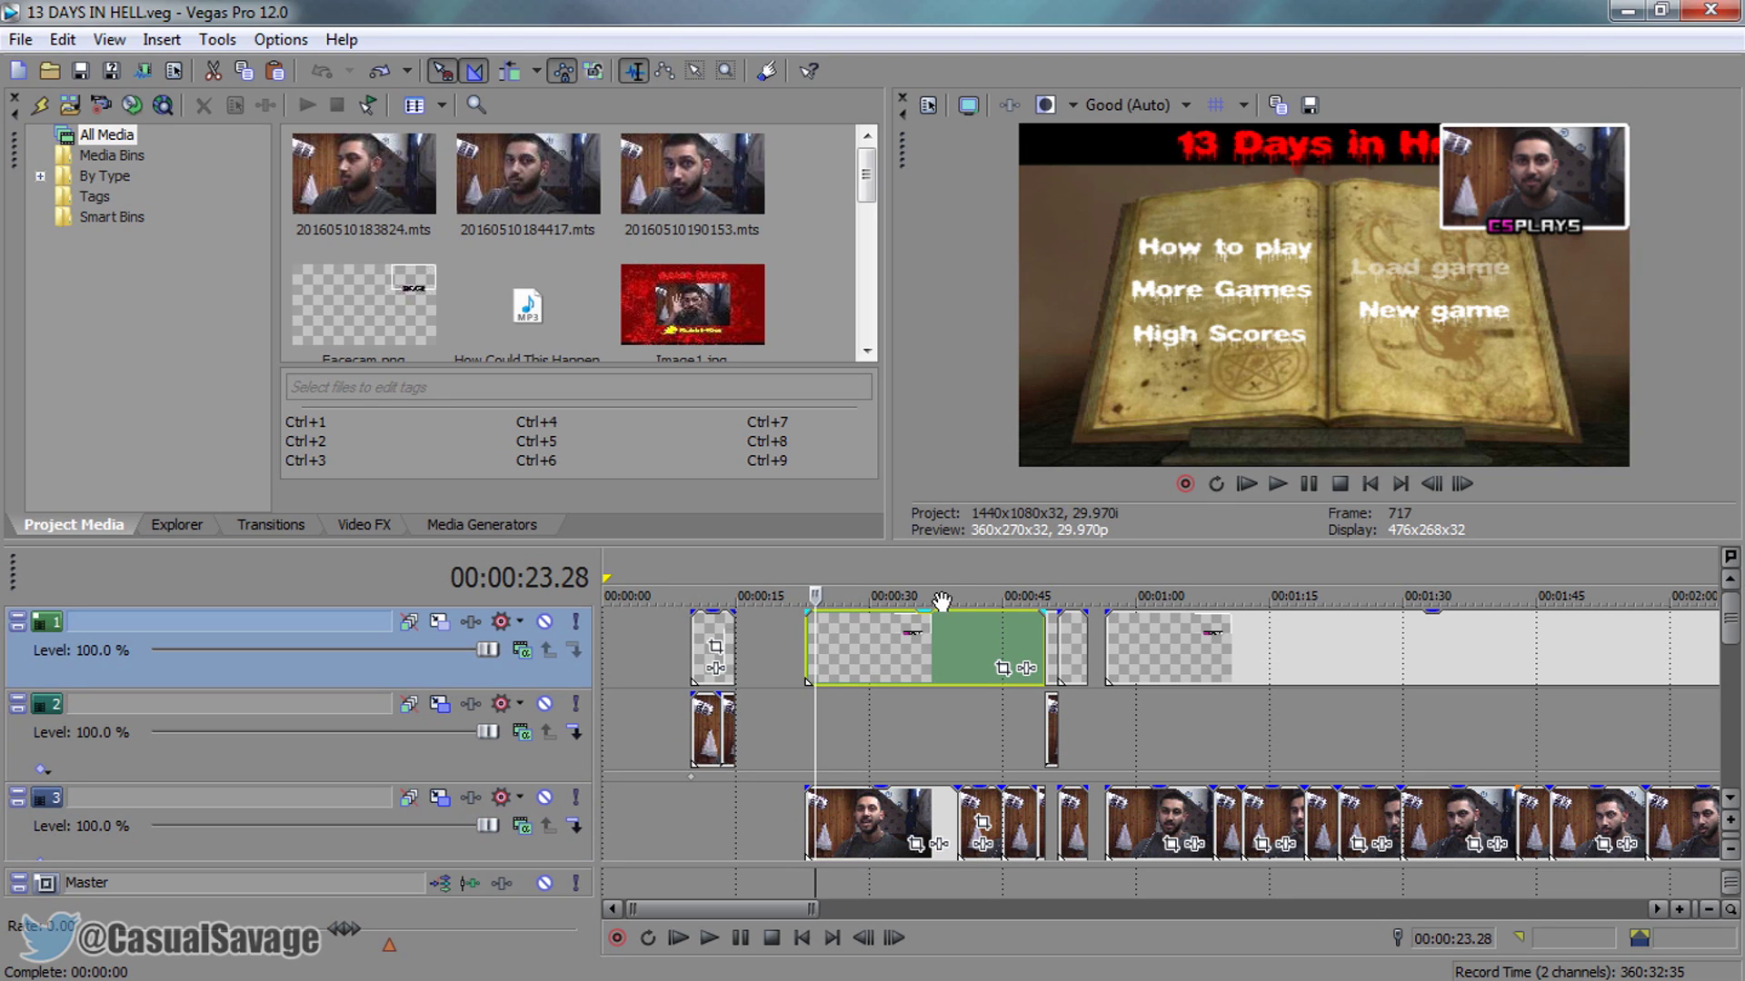
key(Delete)
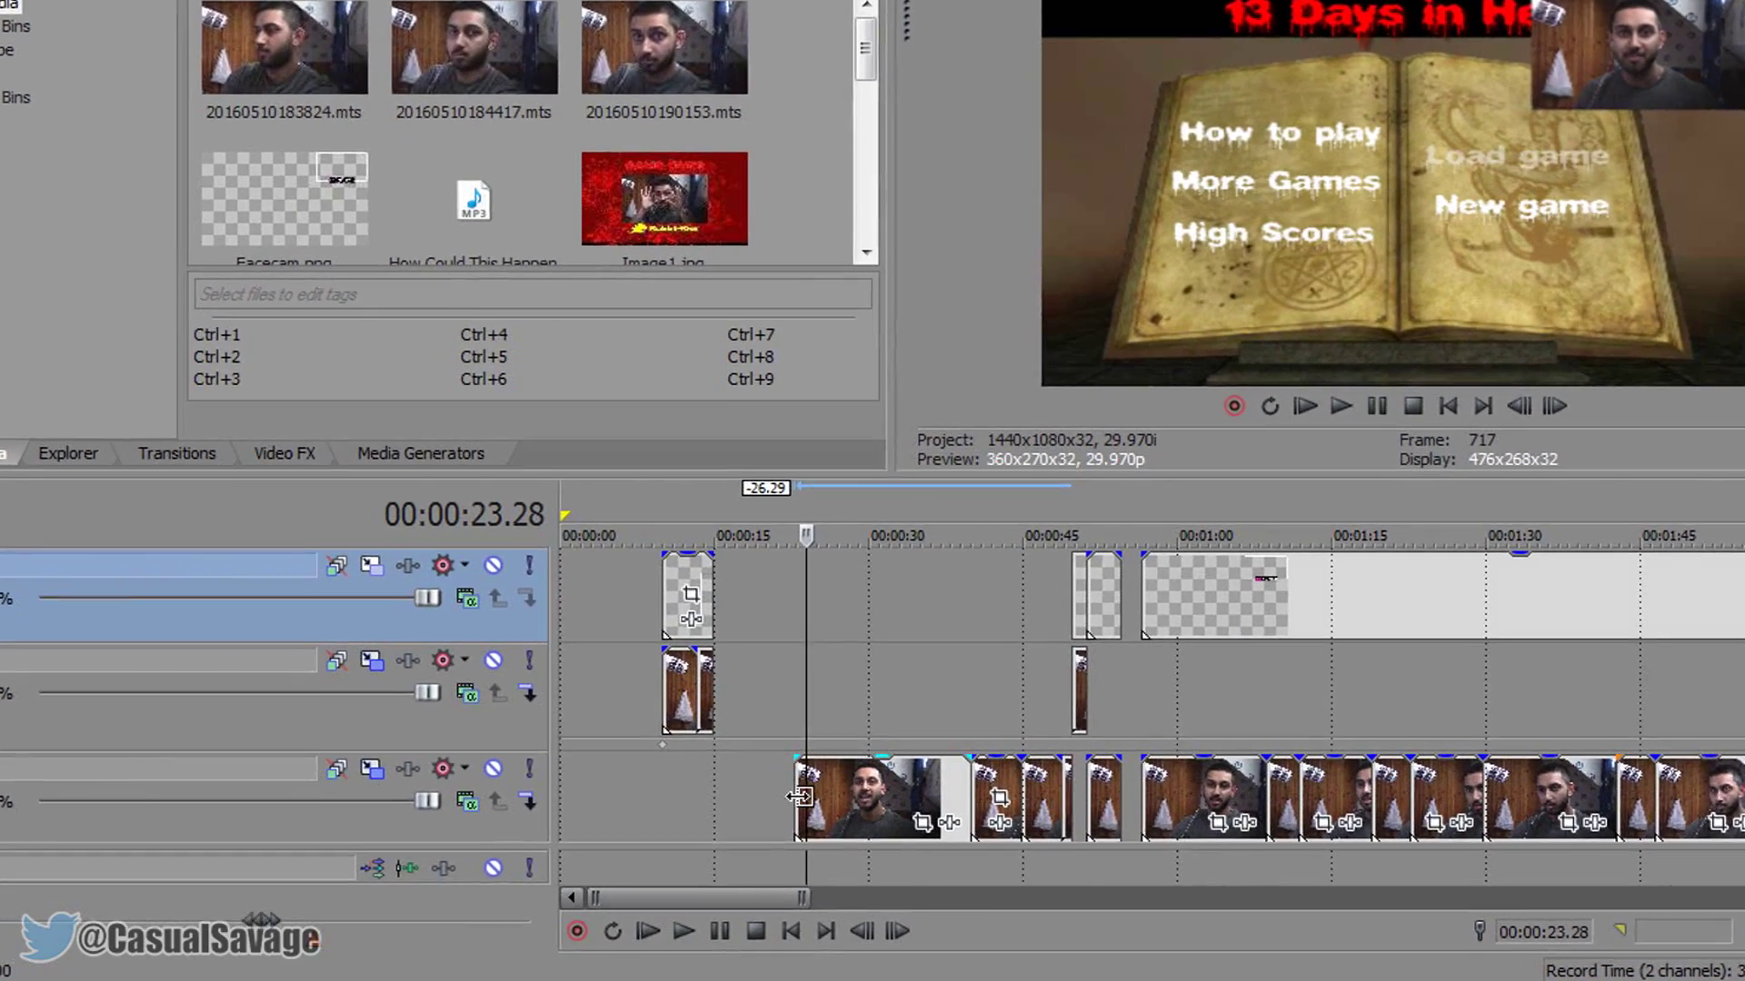
Open Event Pan/Crop for the track 3 webcam clip, enable Mask, and choose the ellipse tool
click(876, 802)
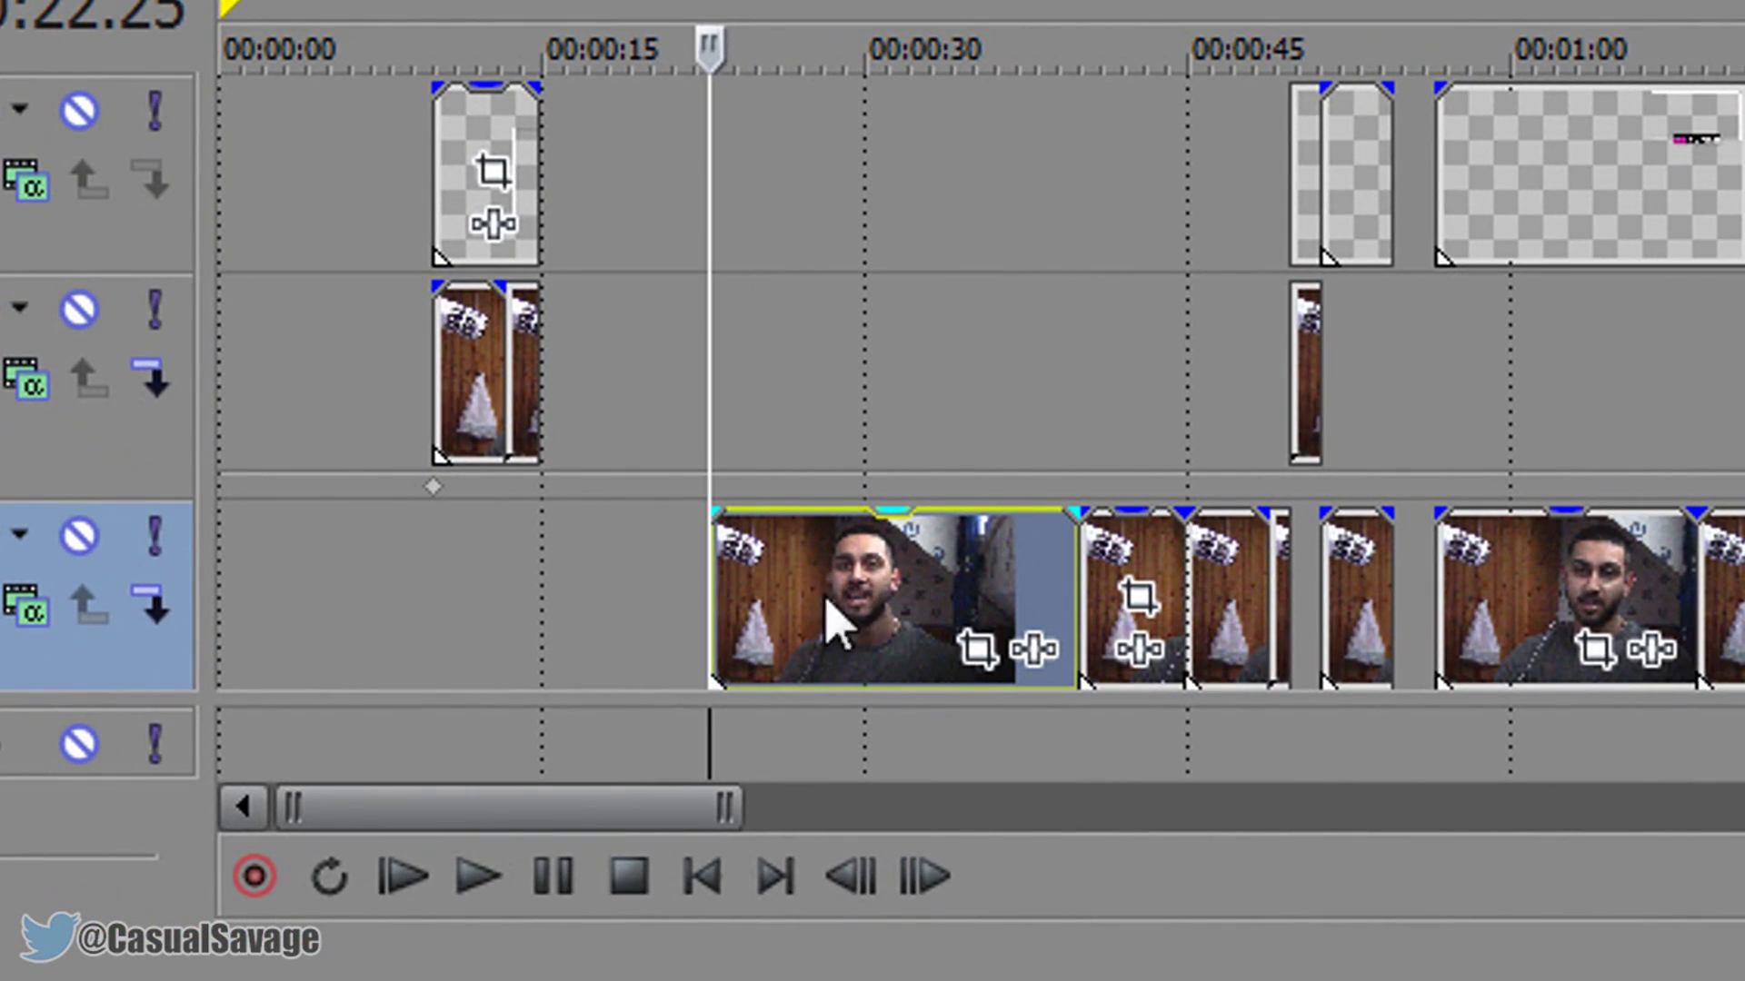
click(976, 648)
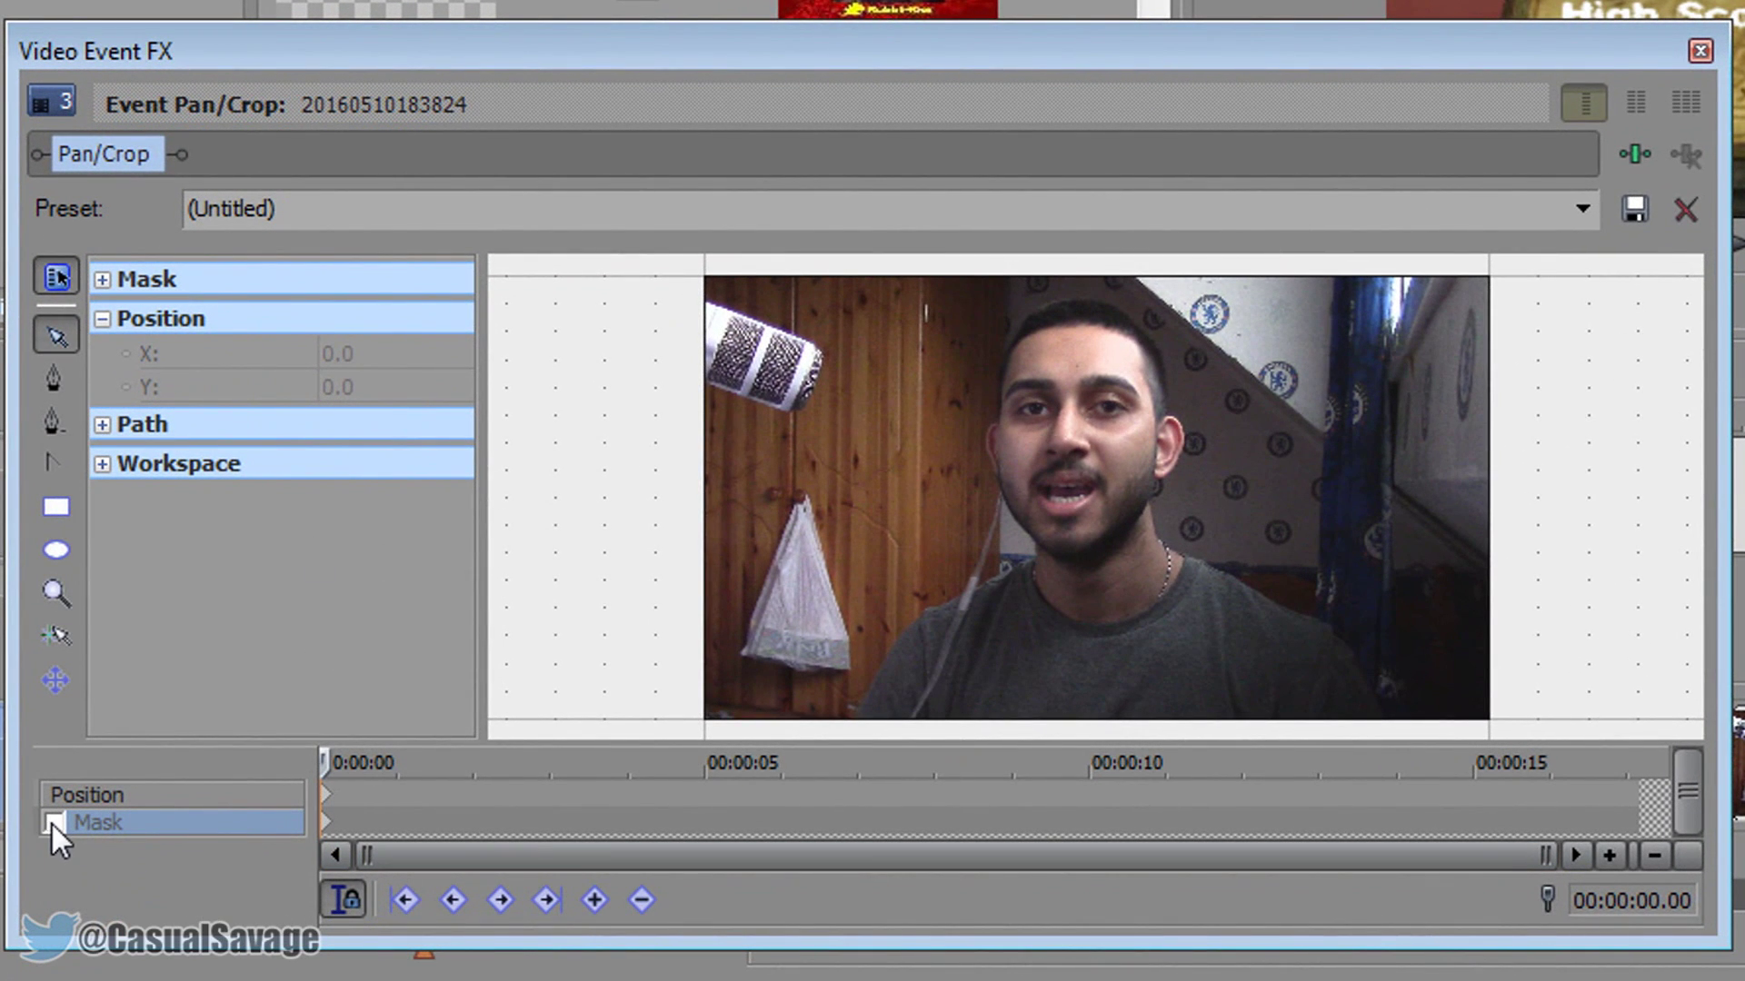
click(54, 822)
click(64, 553)
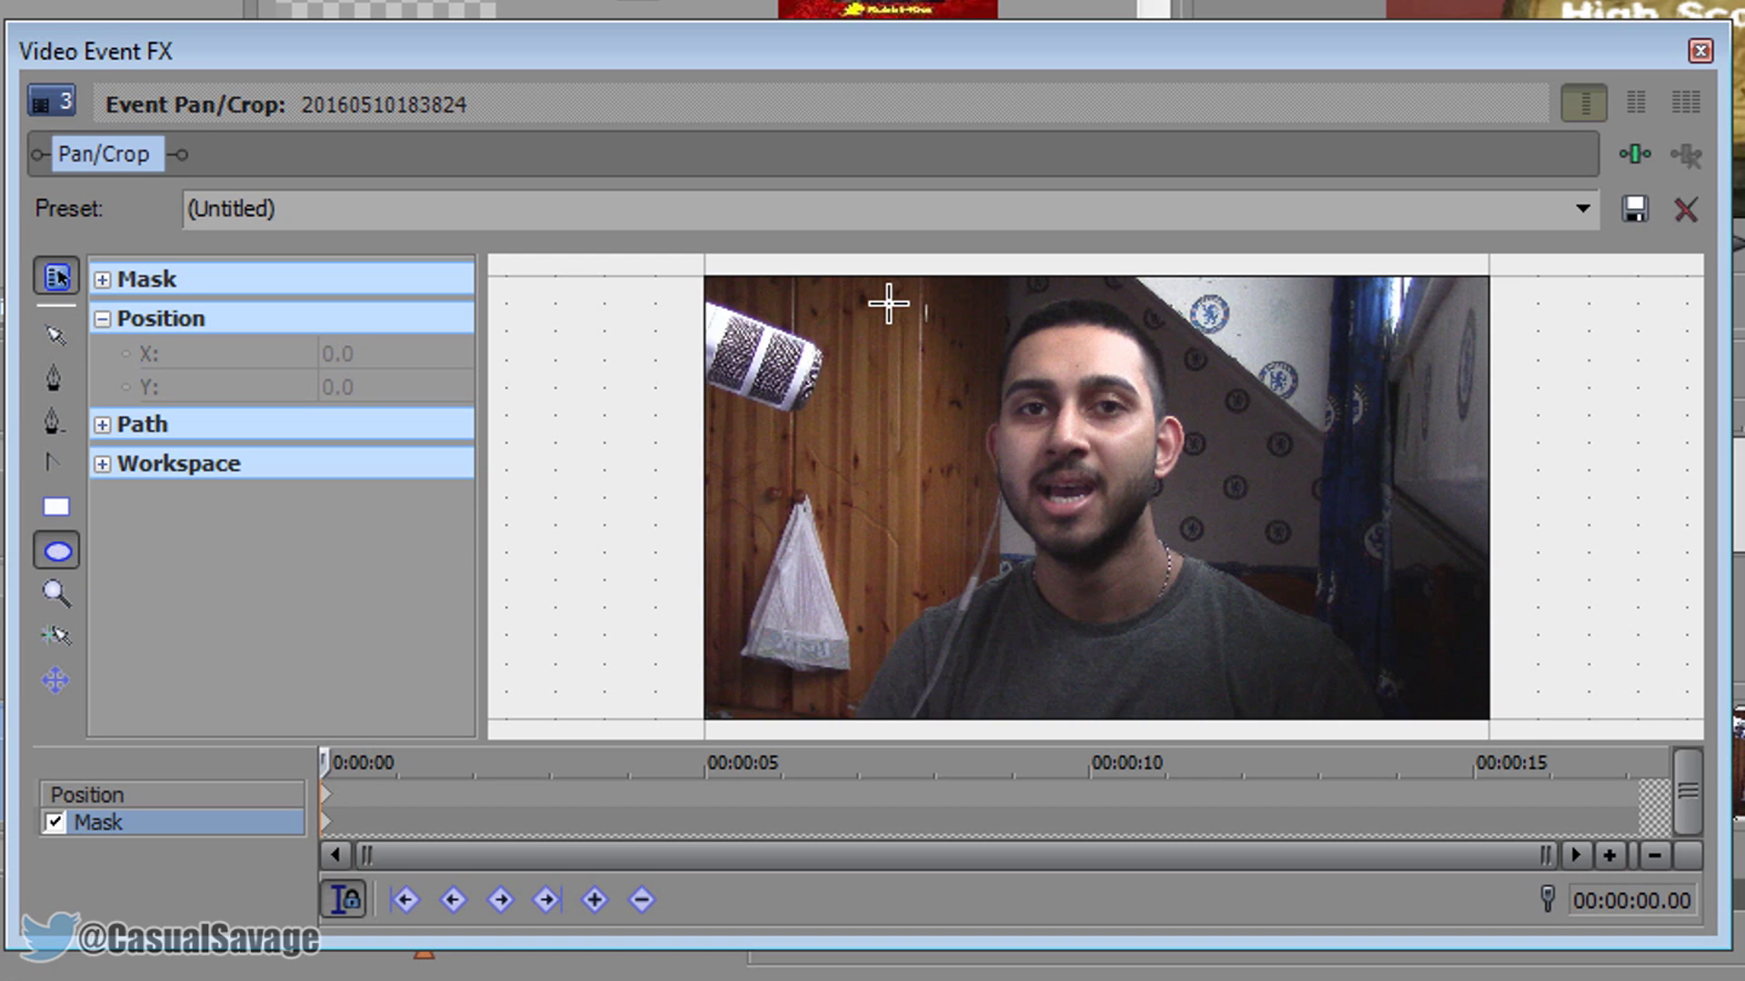
Draw an ellipse mask around the webcam face and centre it at X 915.7, Y 524.4
mouse_move(884, 292)
mouse_down()
mouse_move(1032, 436)
mouse_move(1335, 644)
mouse_up()
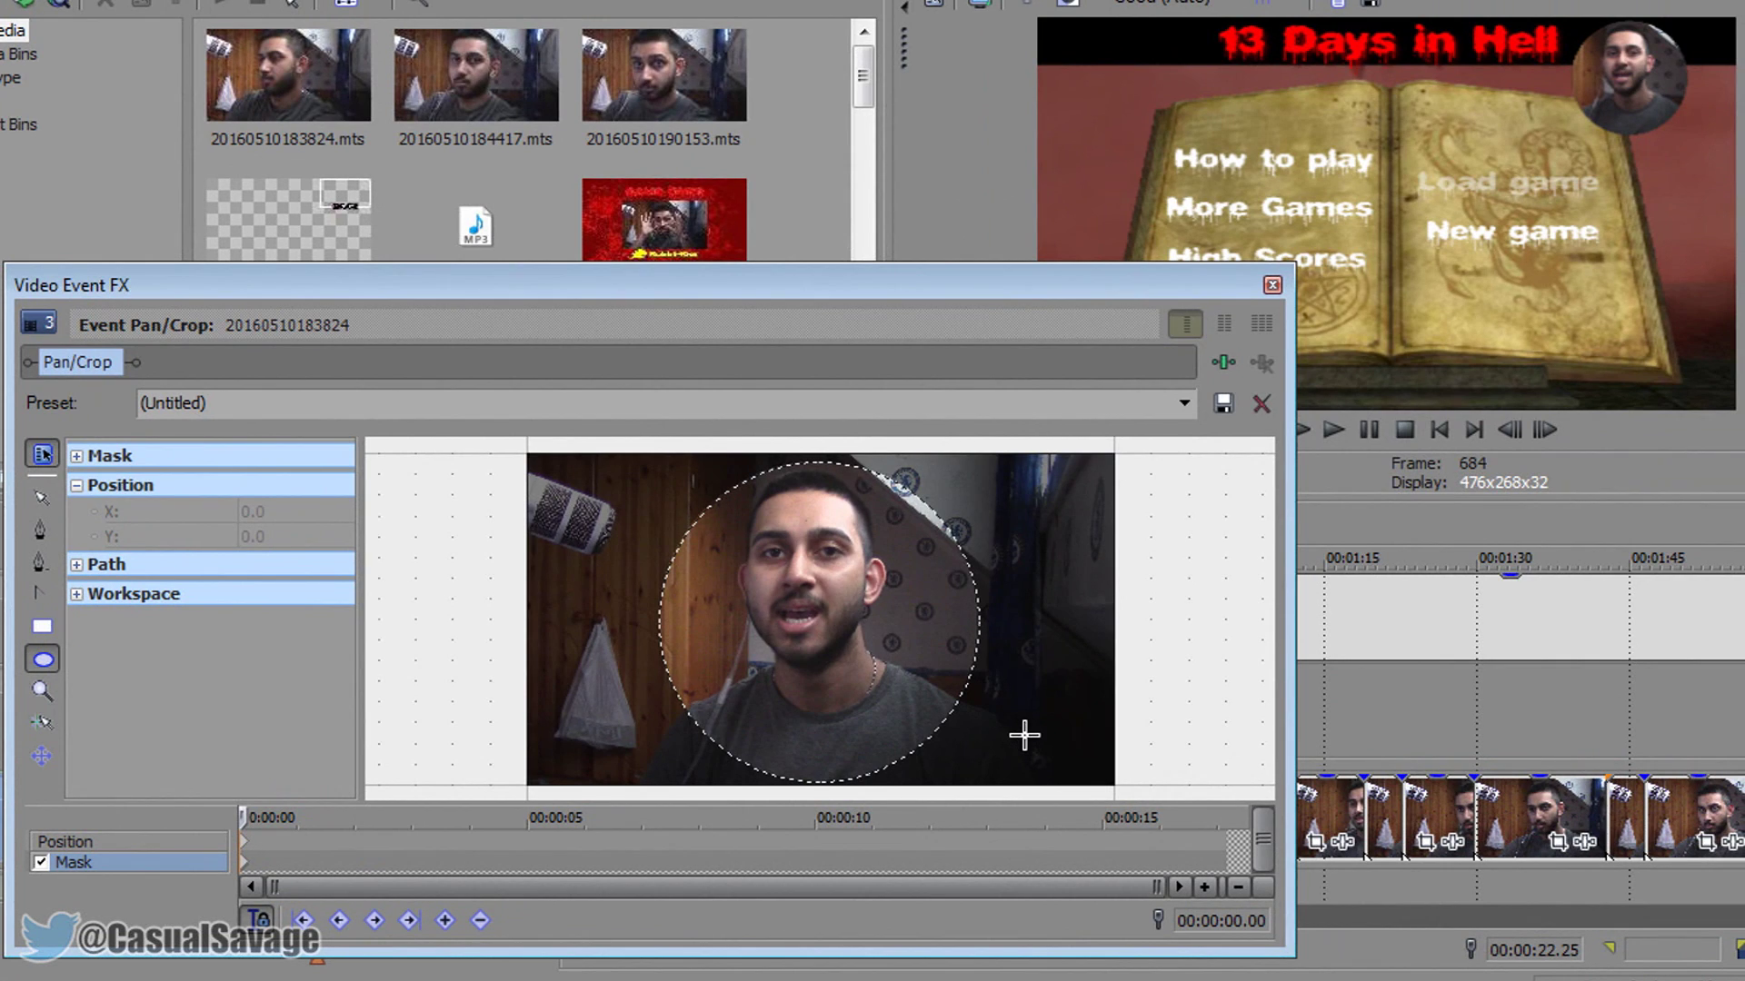
click(1024, 735)
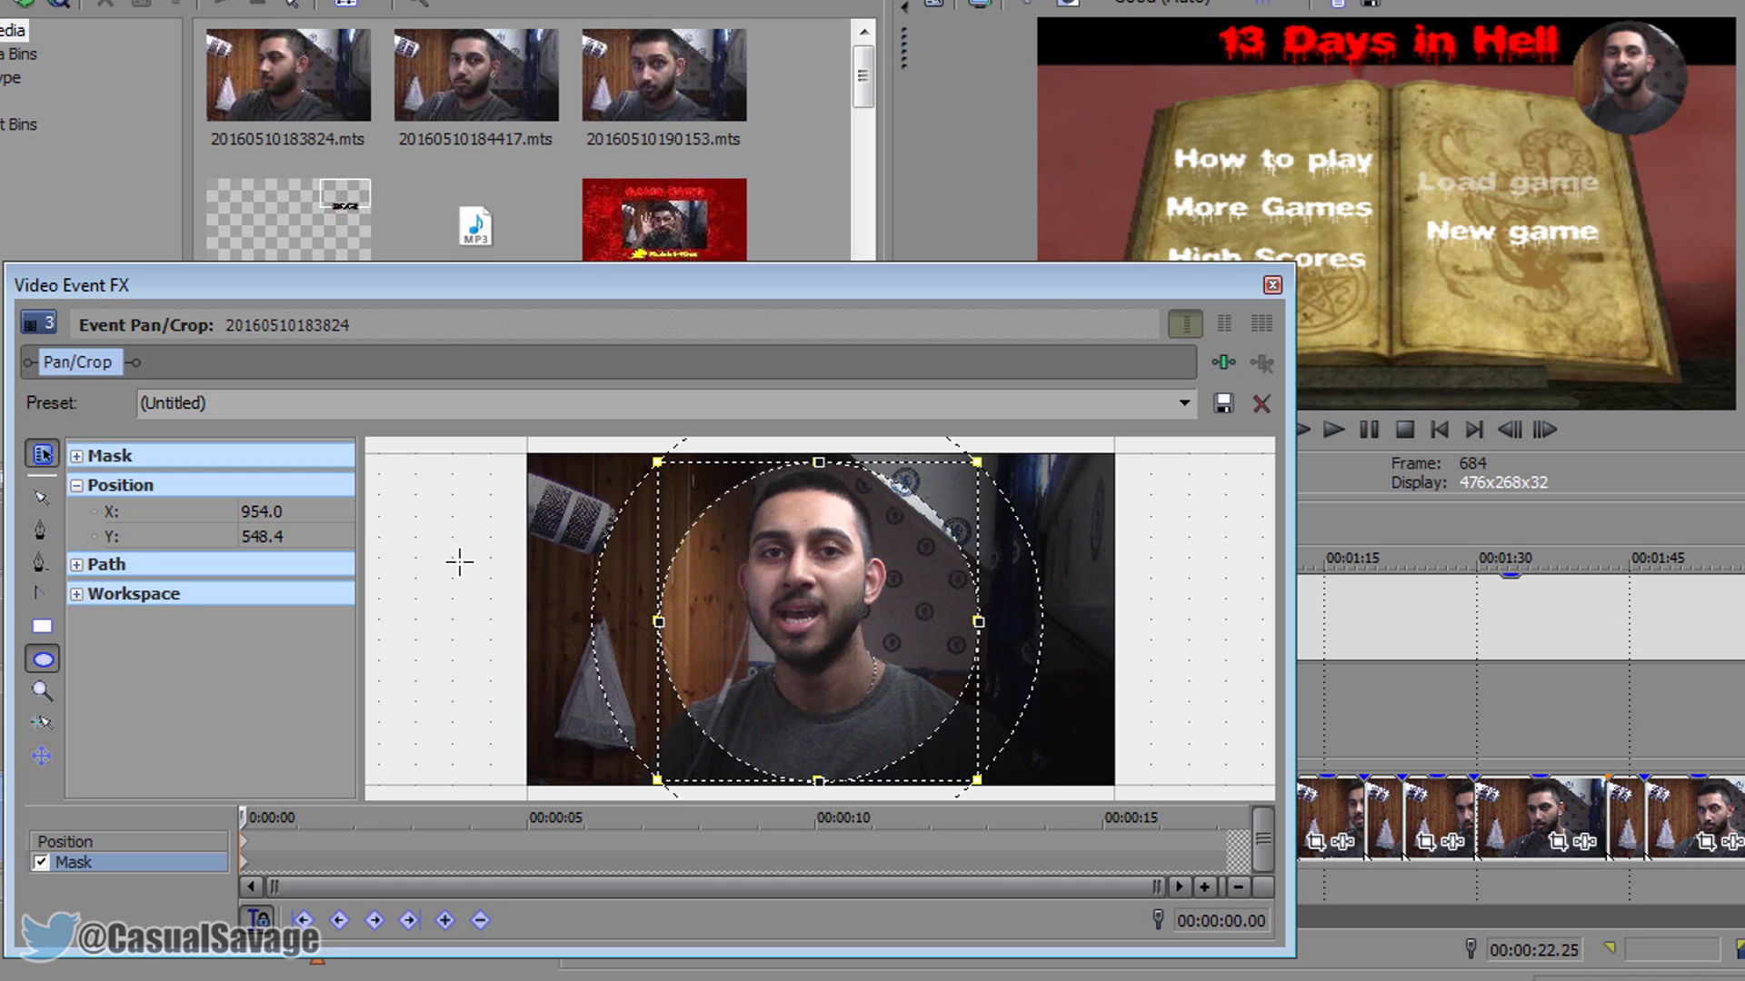
click(40, 495)
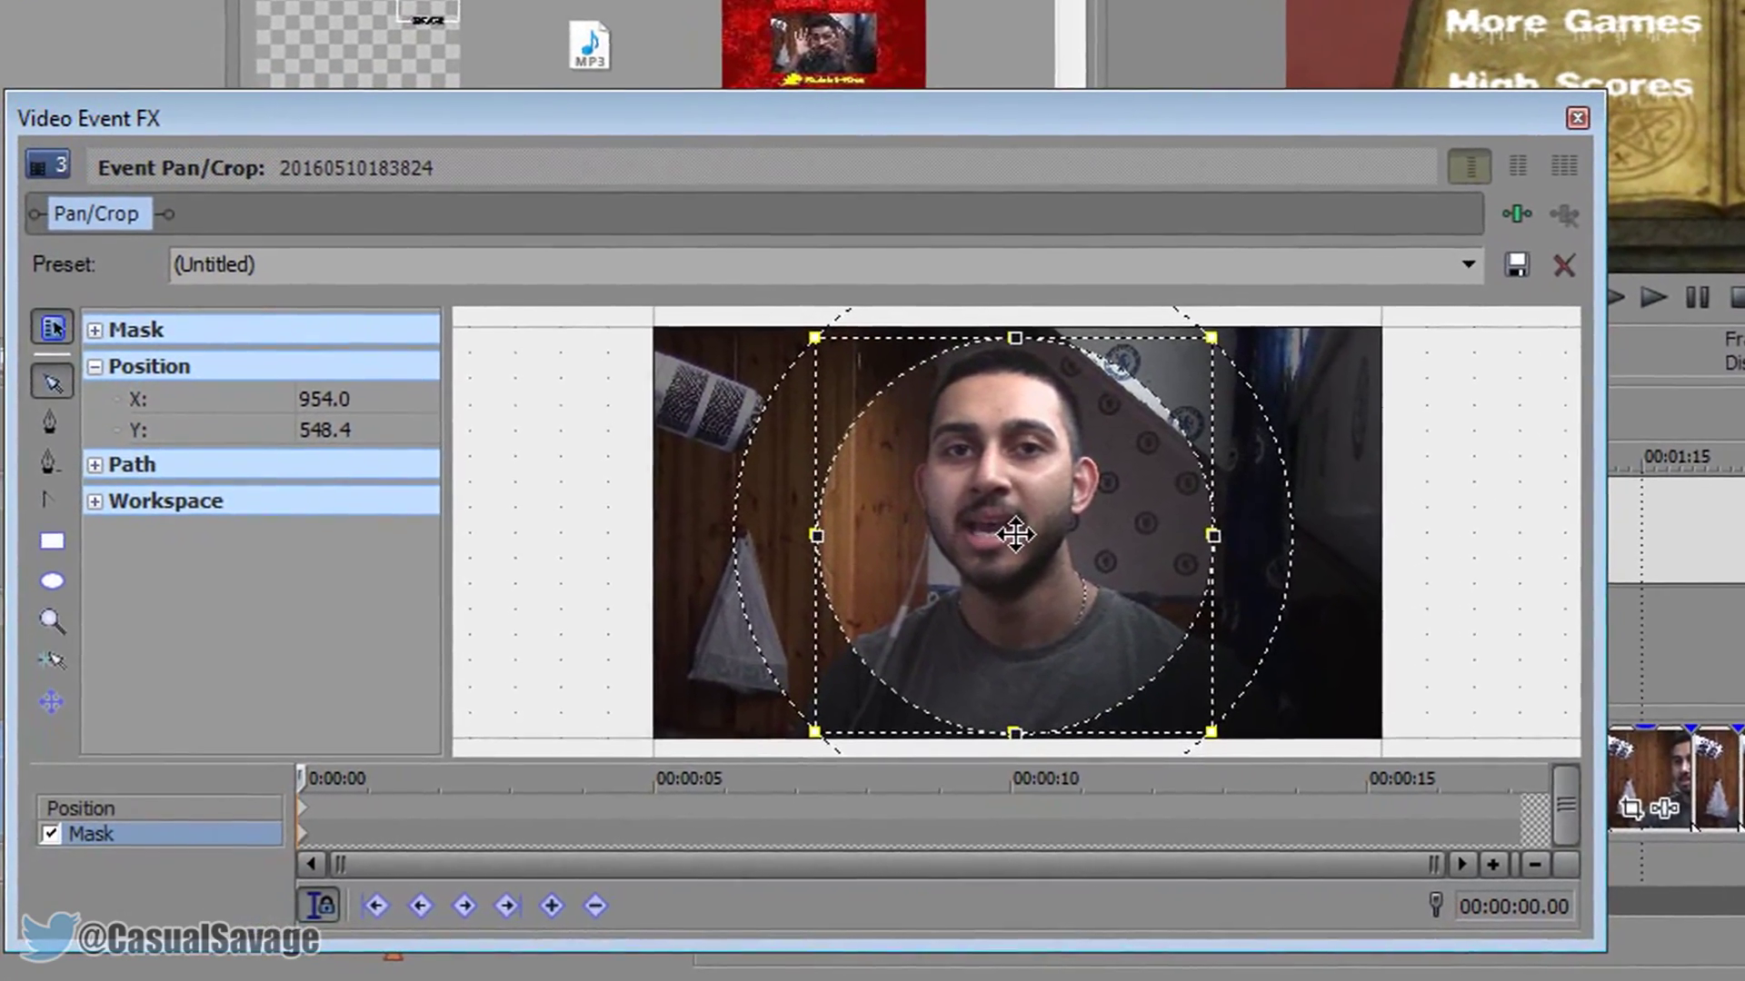
drag(1015, 536, 995, 535)
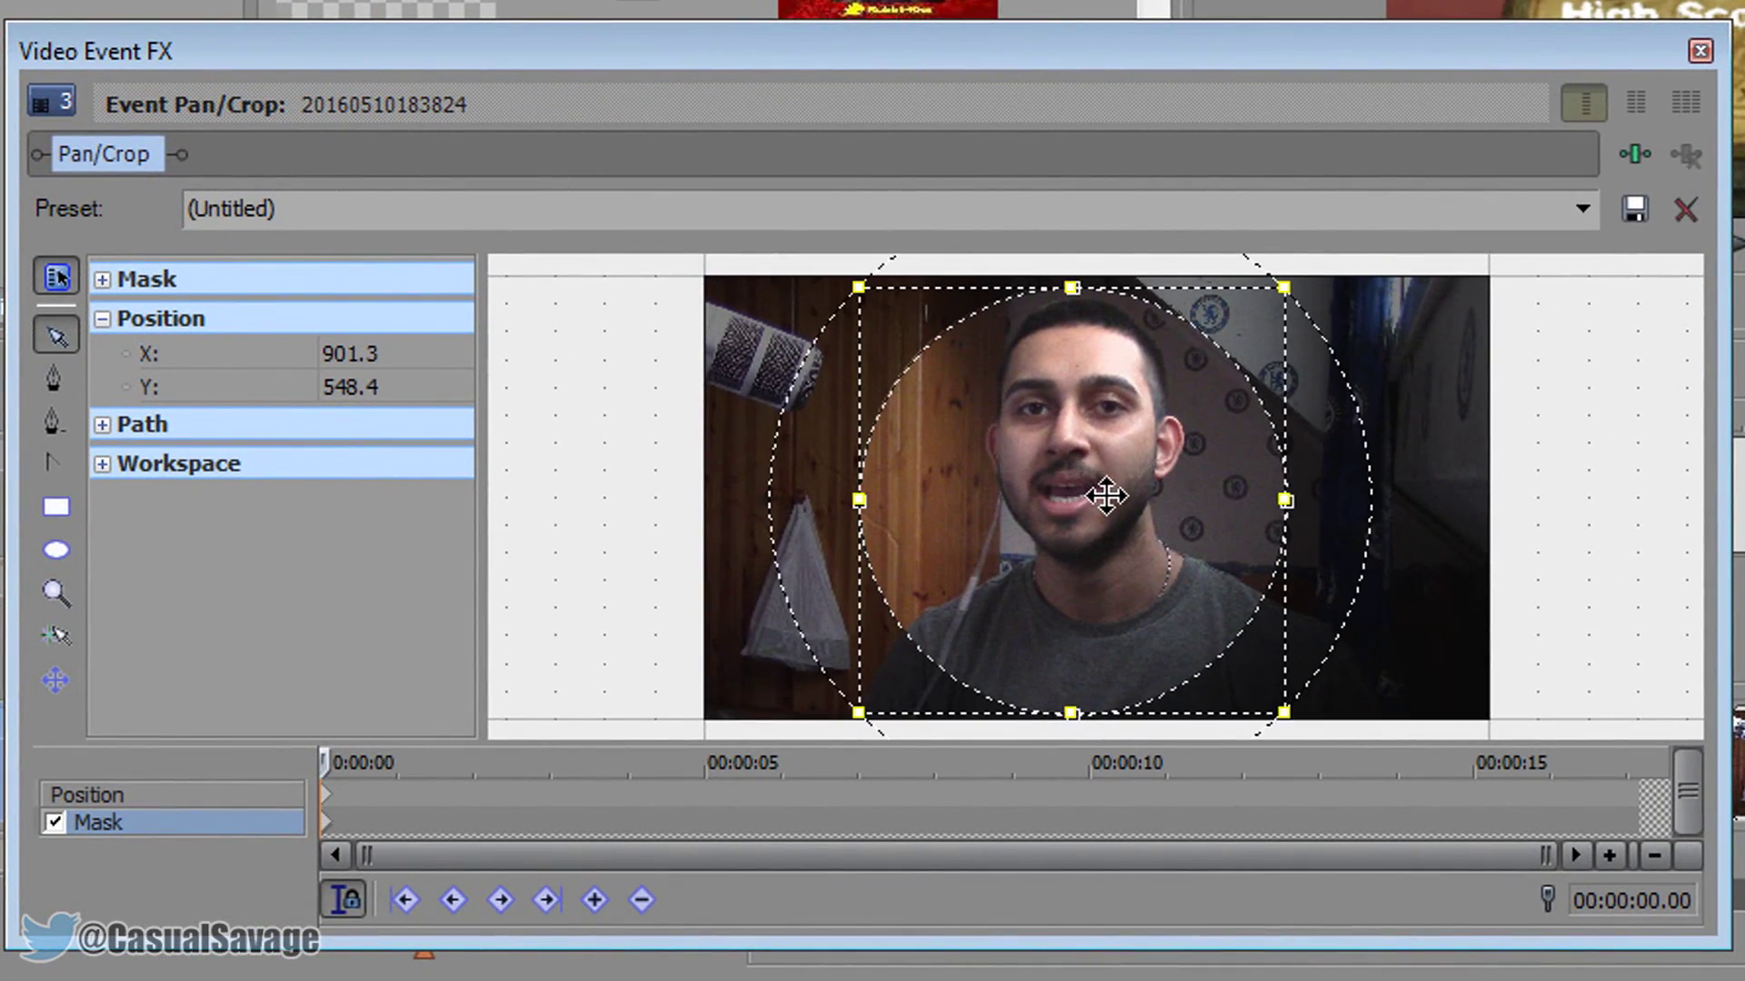
drag(1105, 495, 1083, 495)
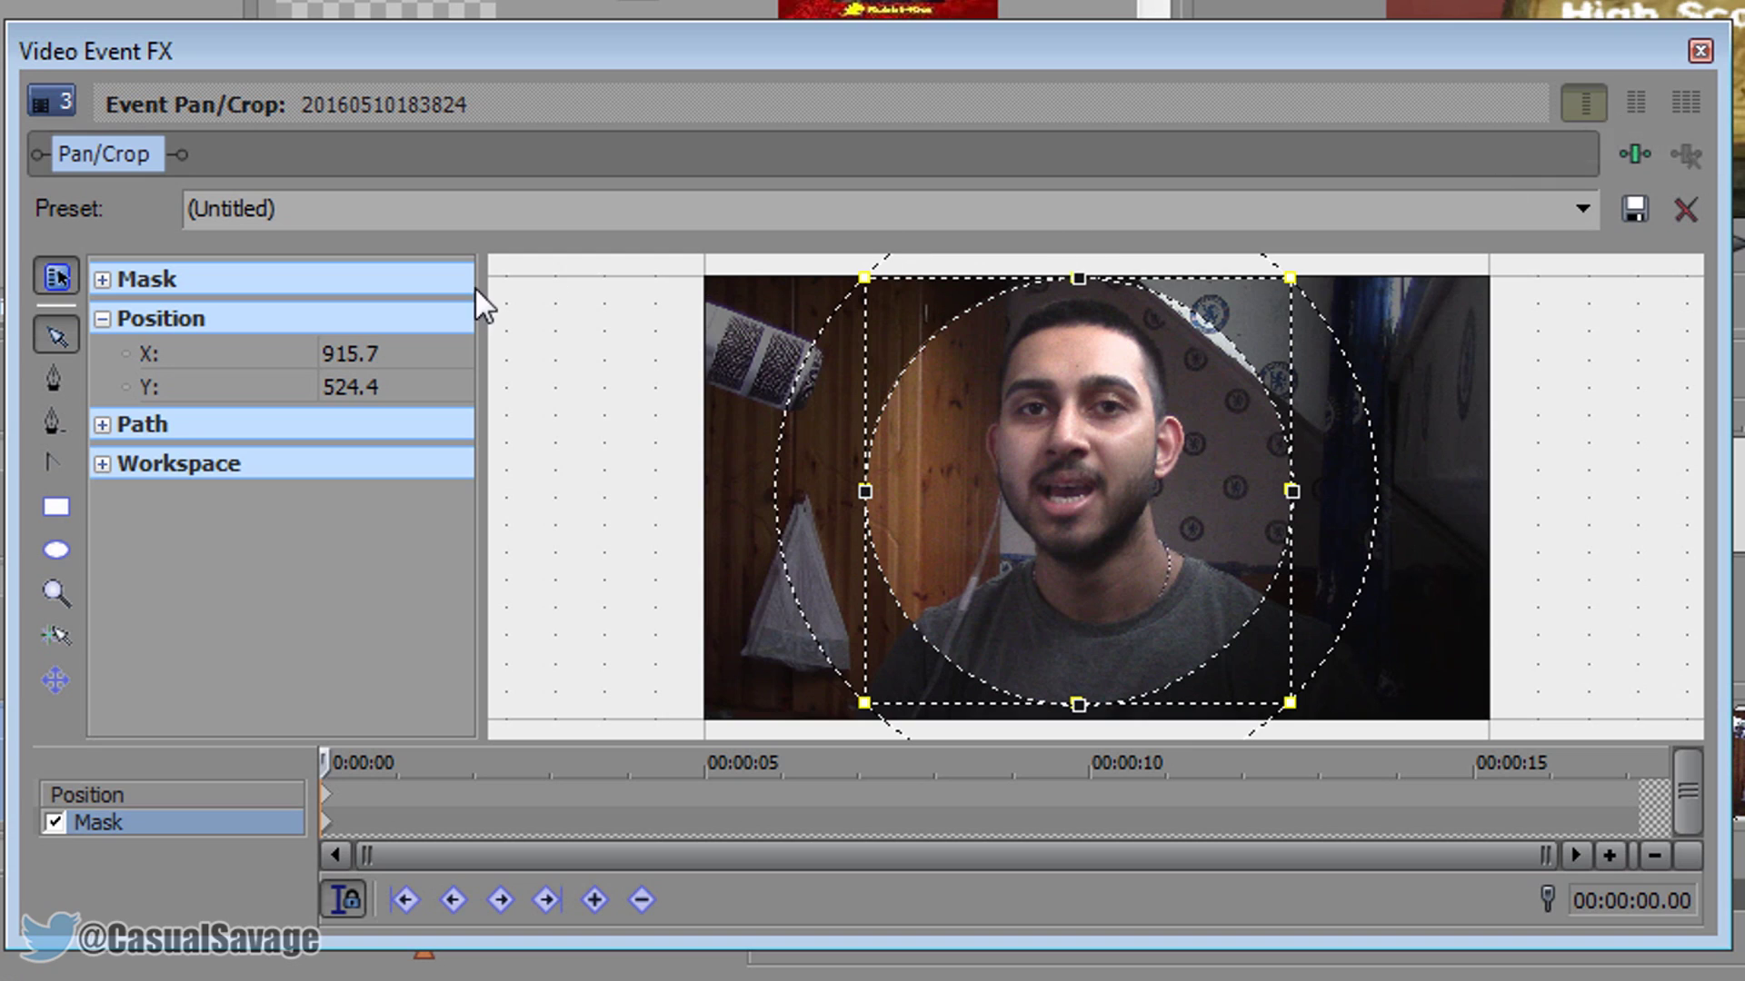
Save the mask as a Pan/Crop preset named 'Circle Facecam' and confirm it appears in the preset list
click(334, 213)
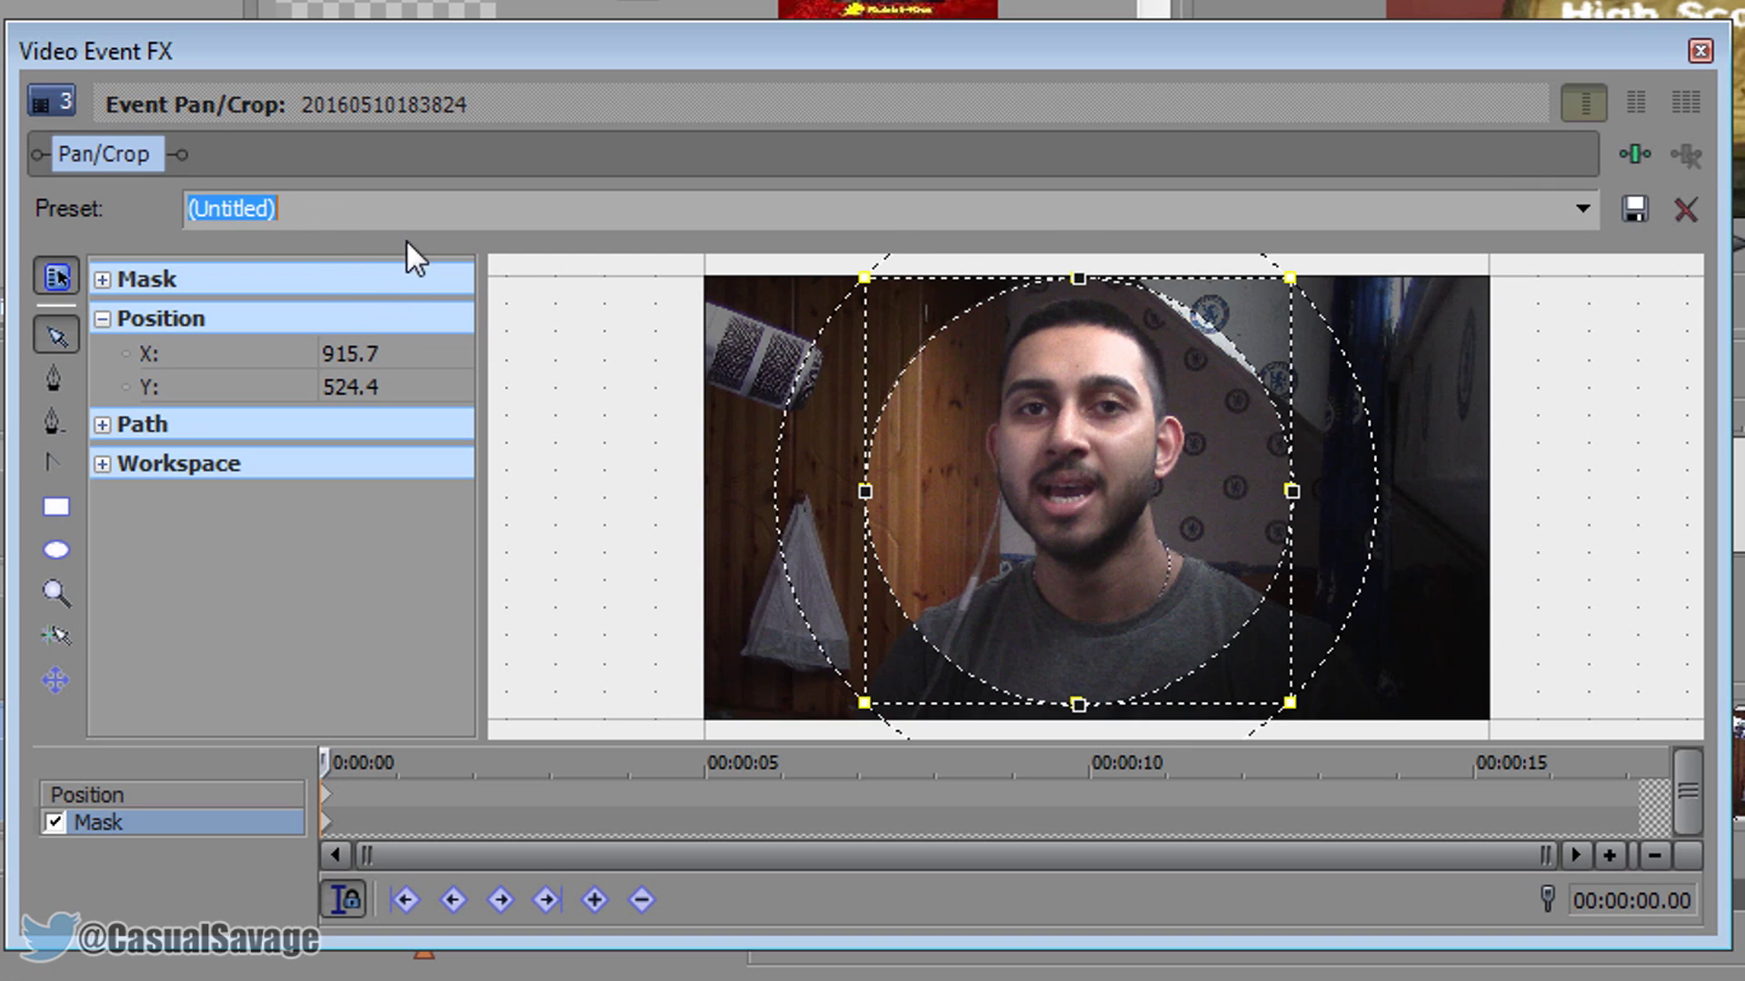
text(Circle Facecam)
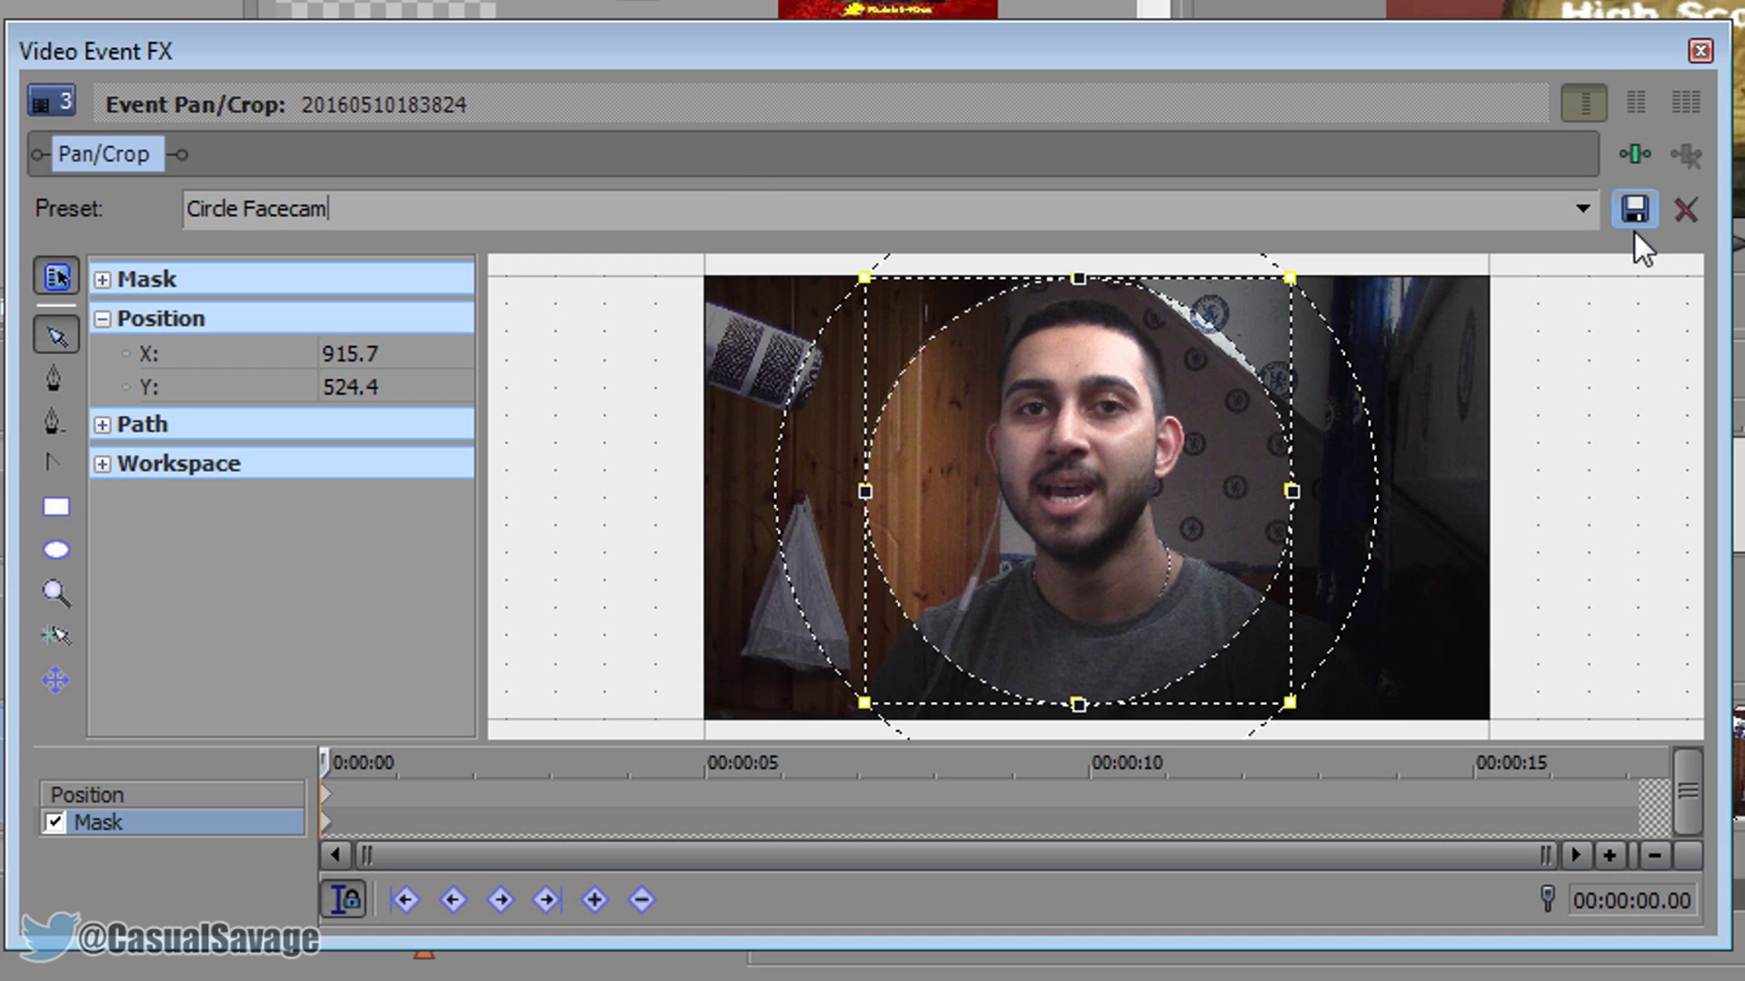
click(1634, 210)
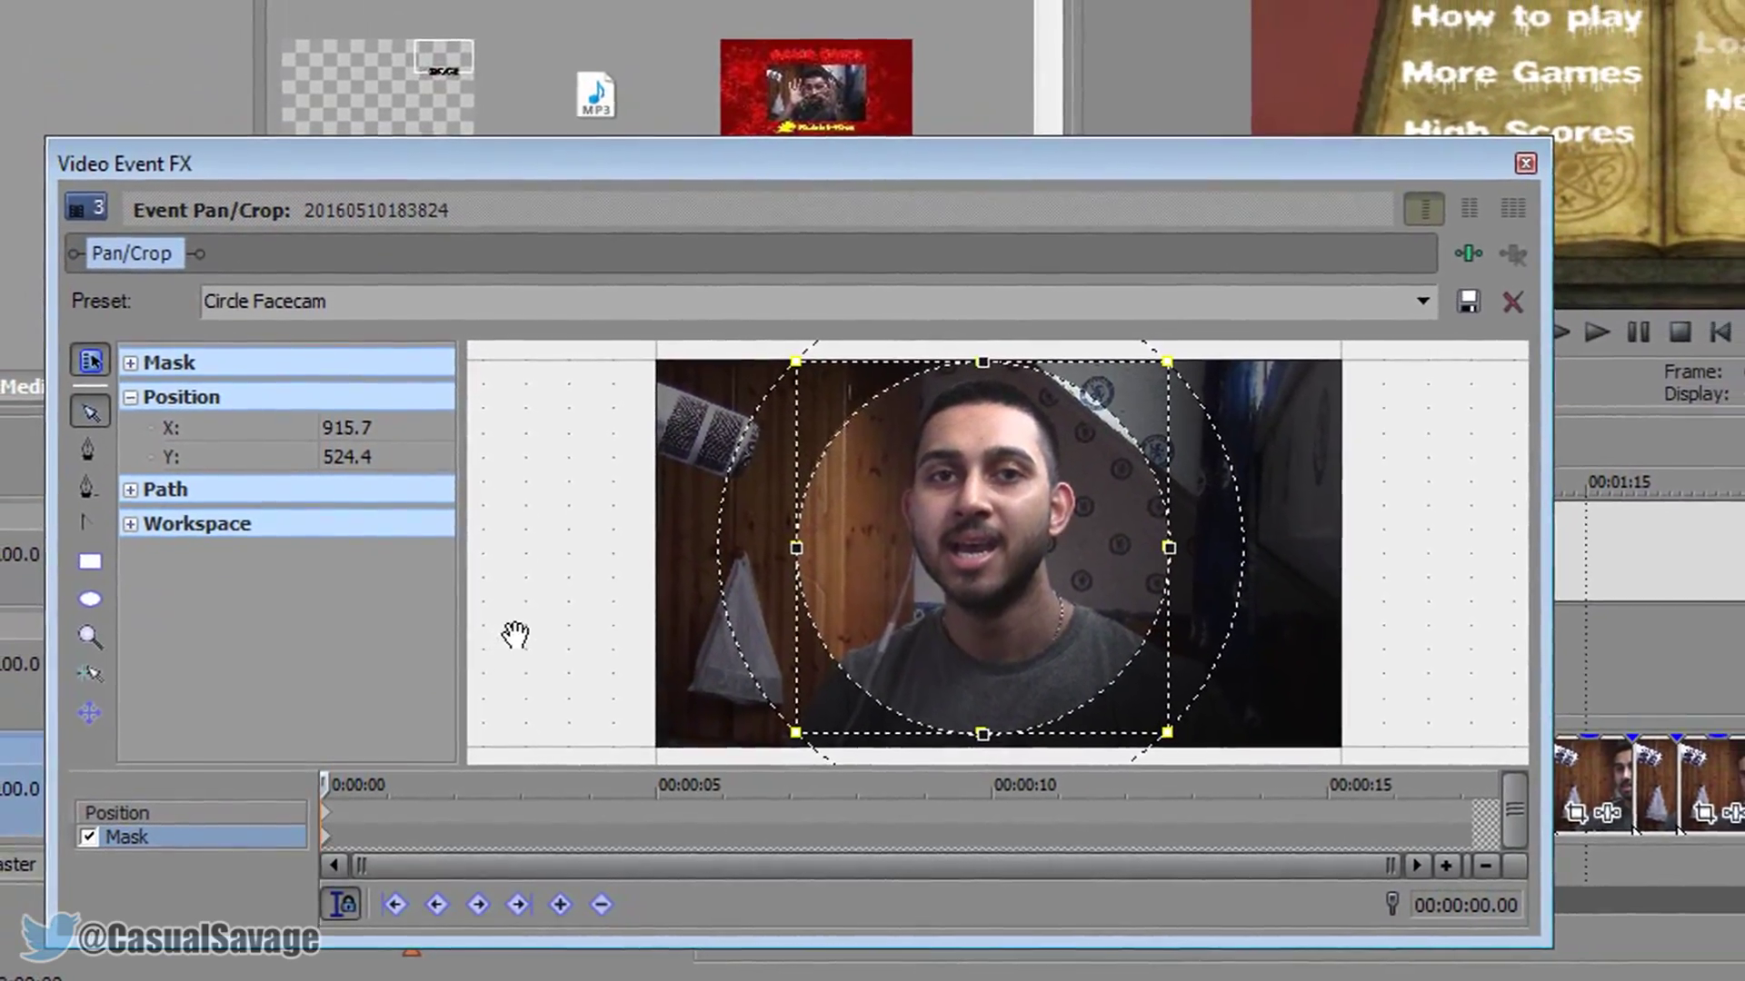
click(1422, 301)
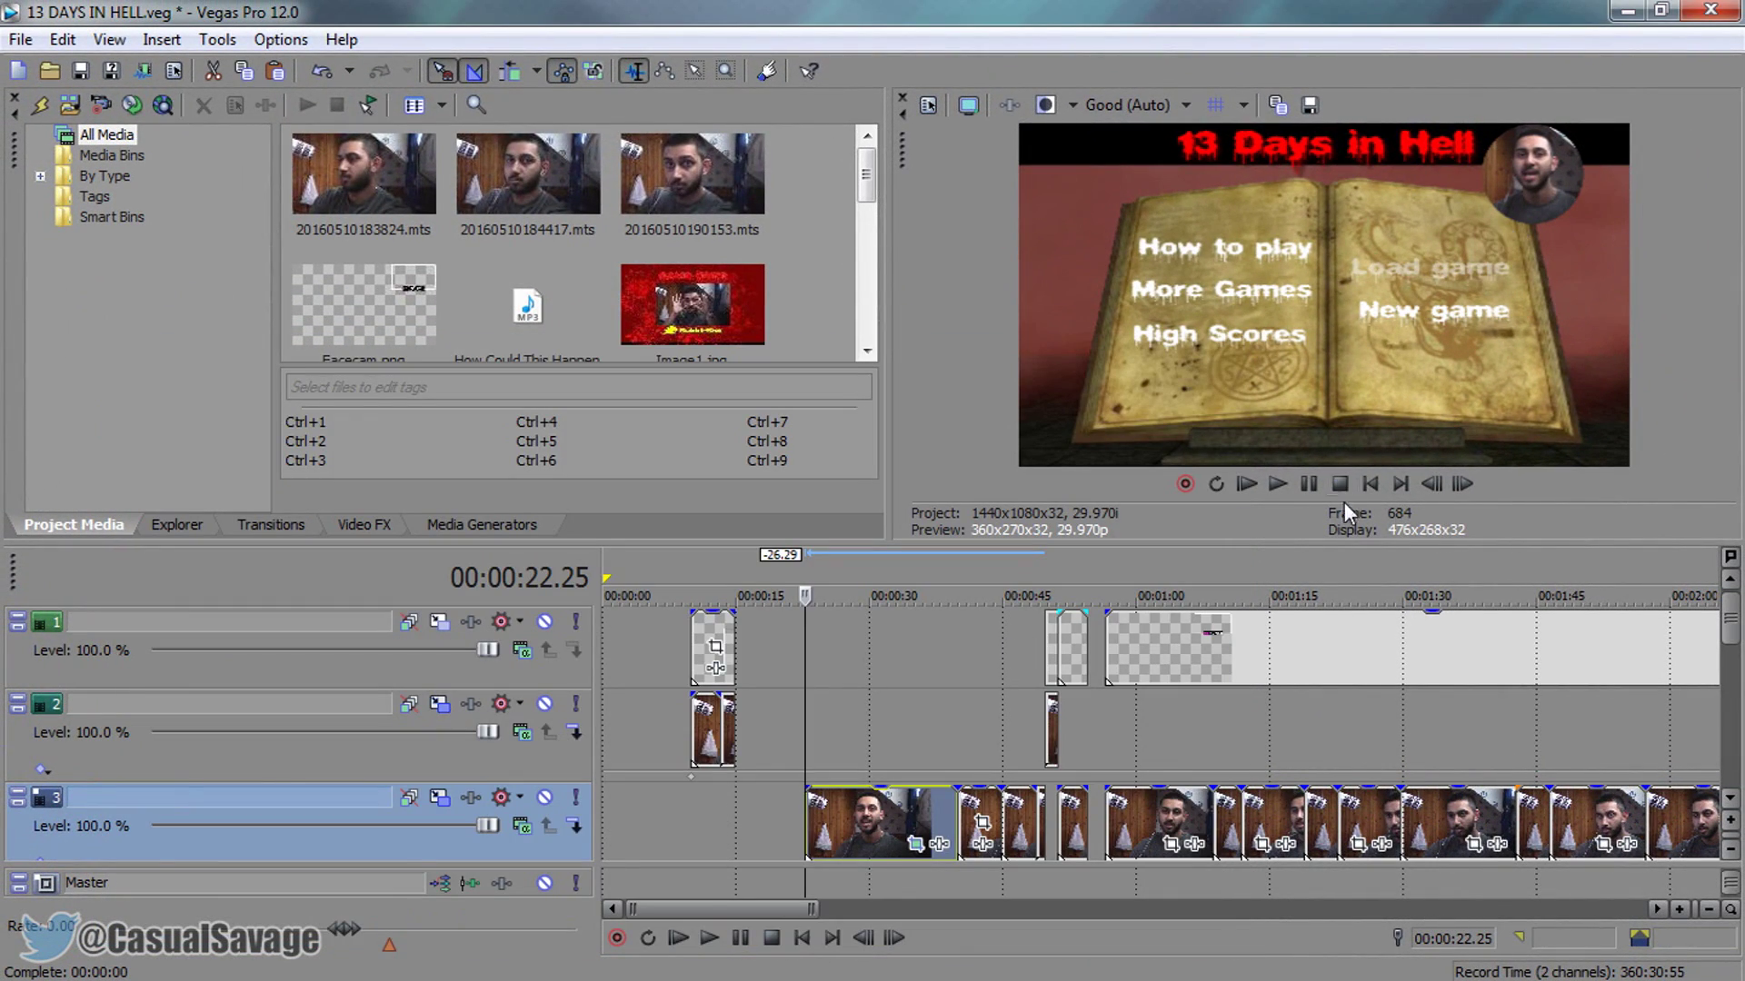
key(space)
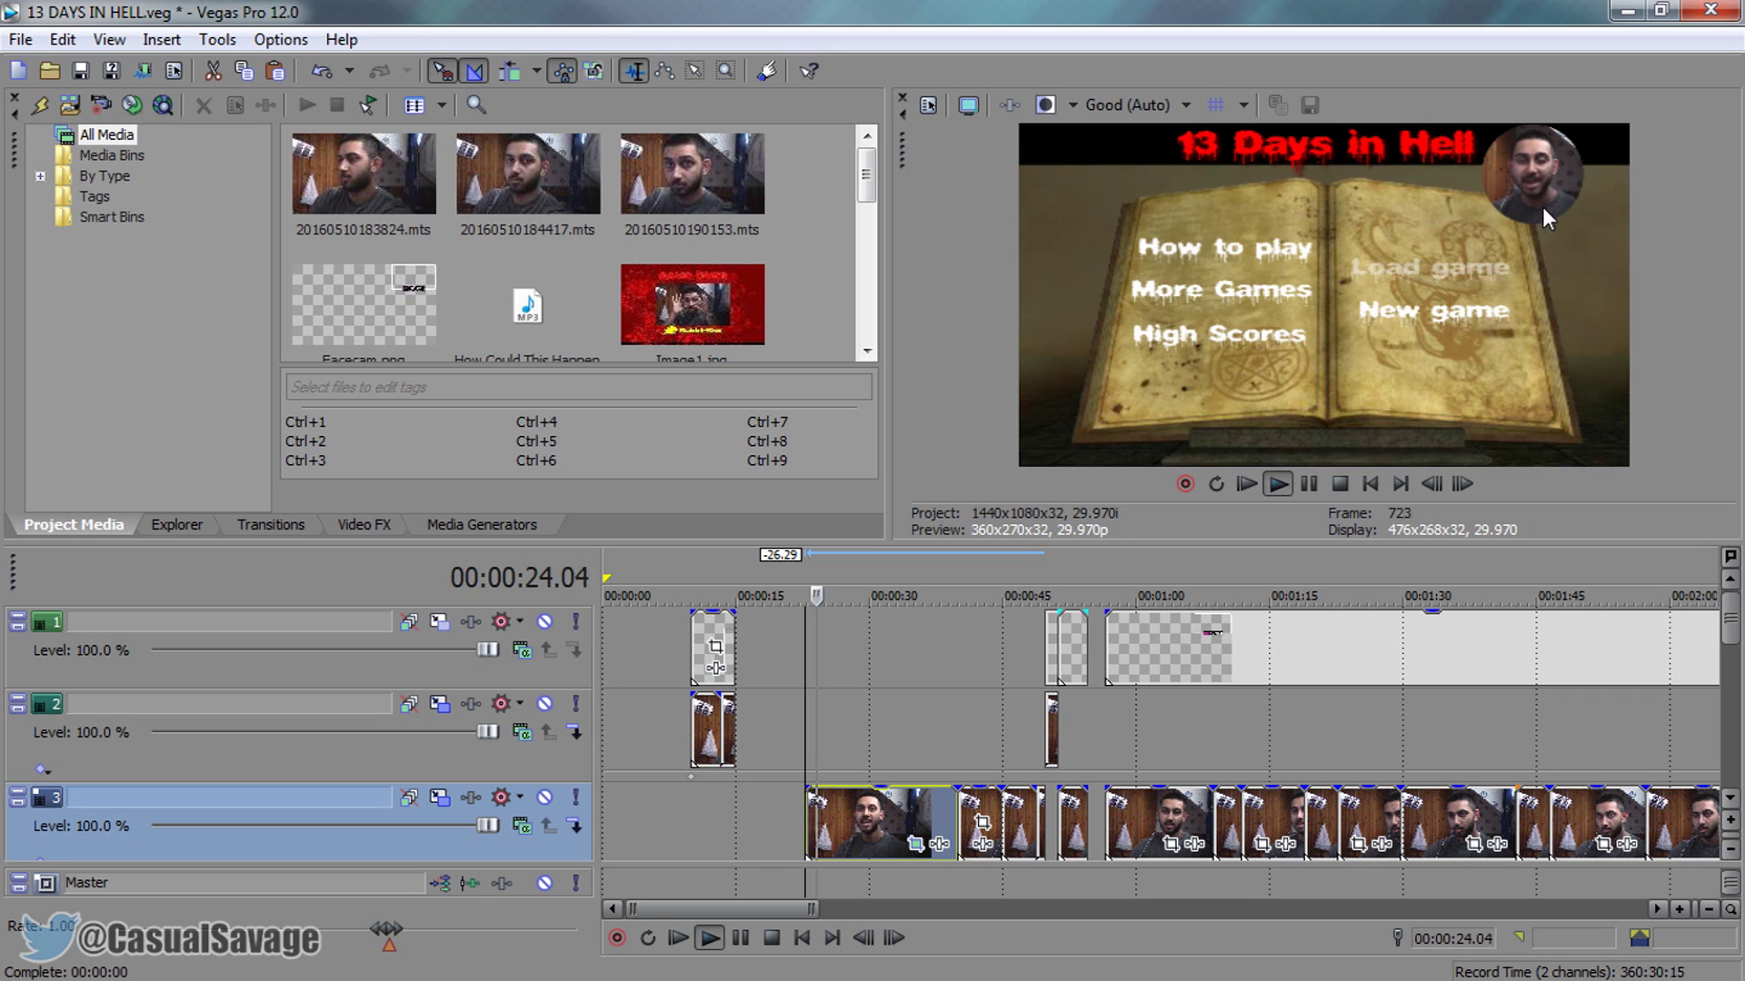
click(1308, 484)
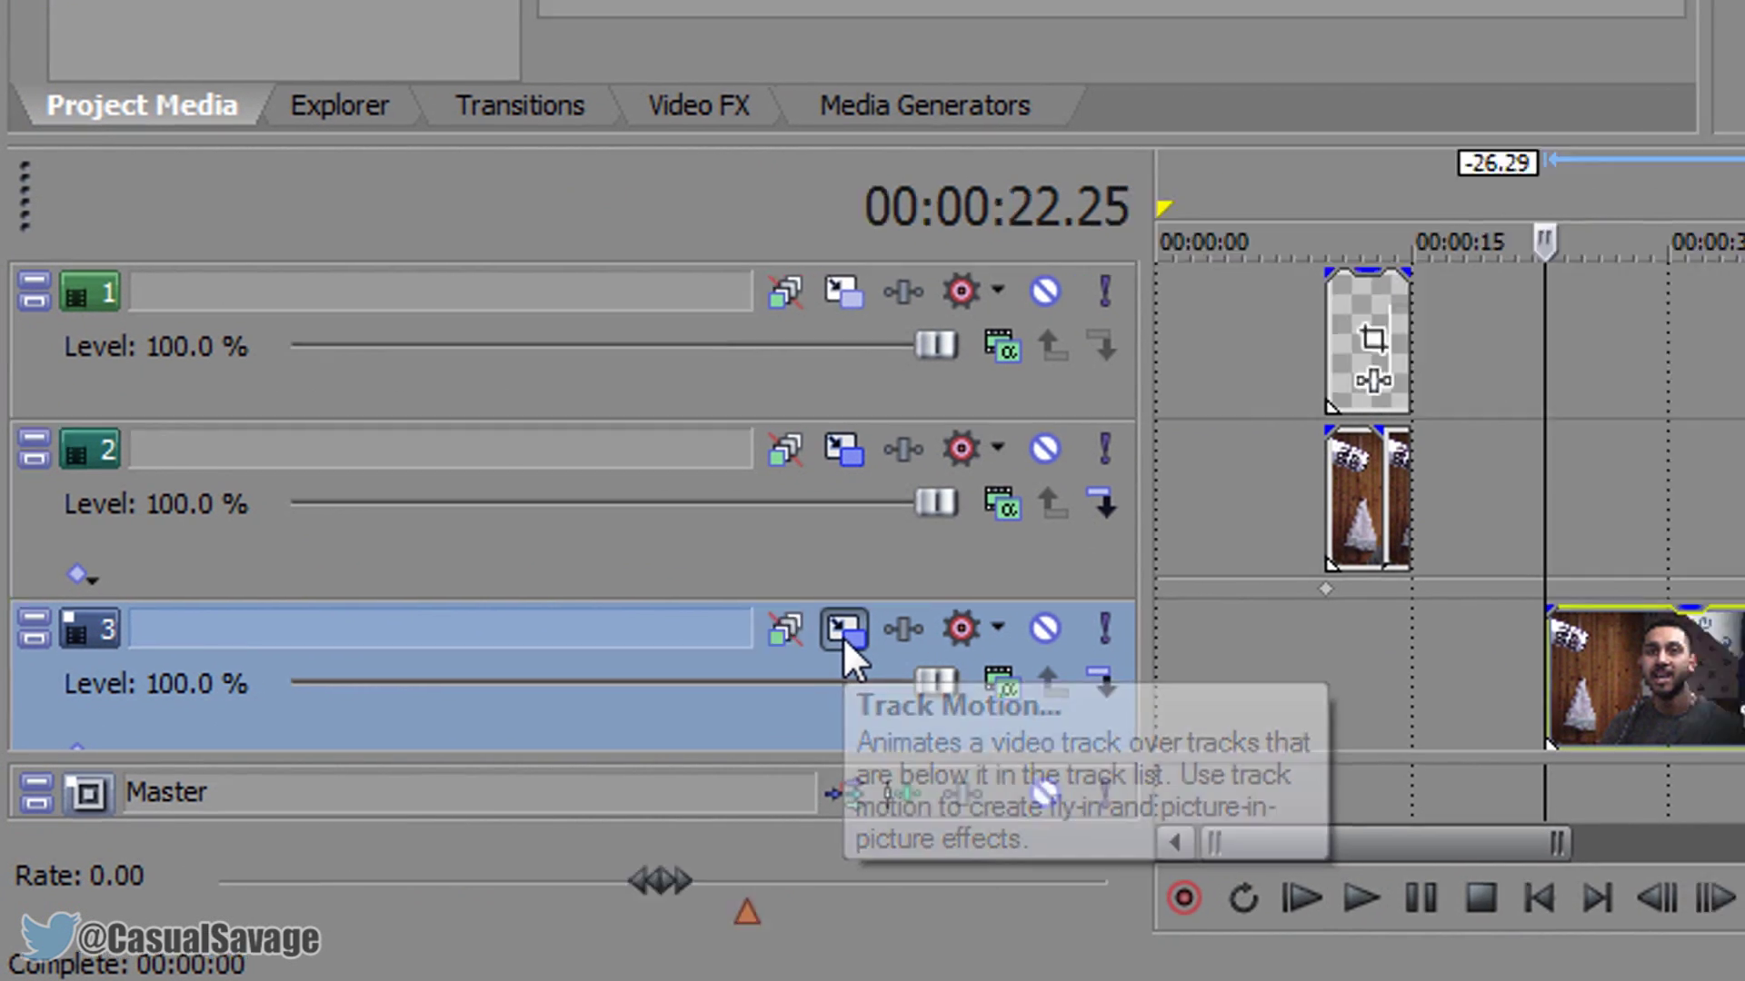
click(873, 618)
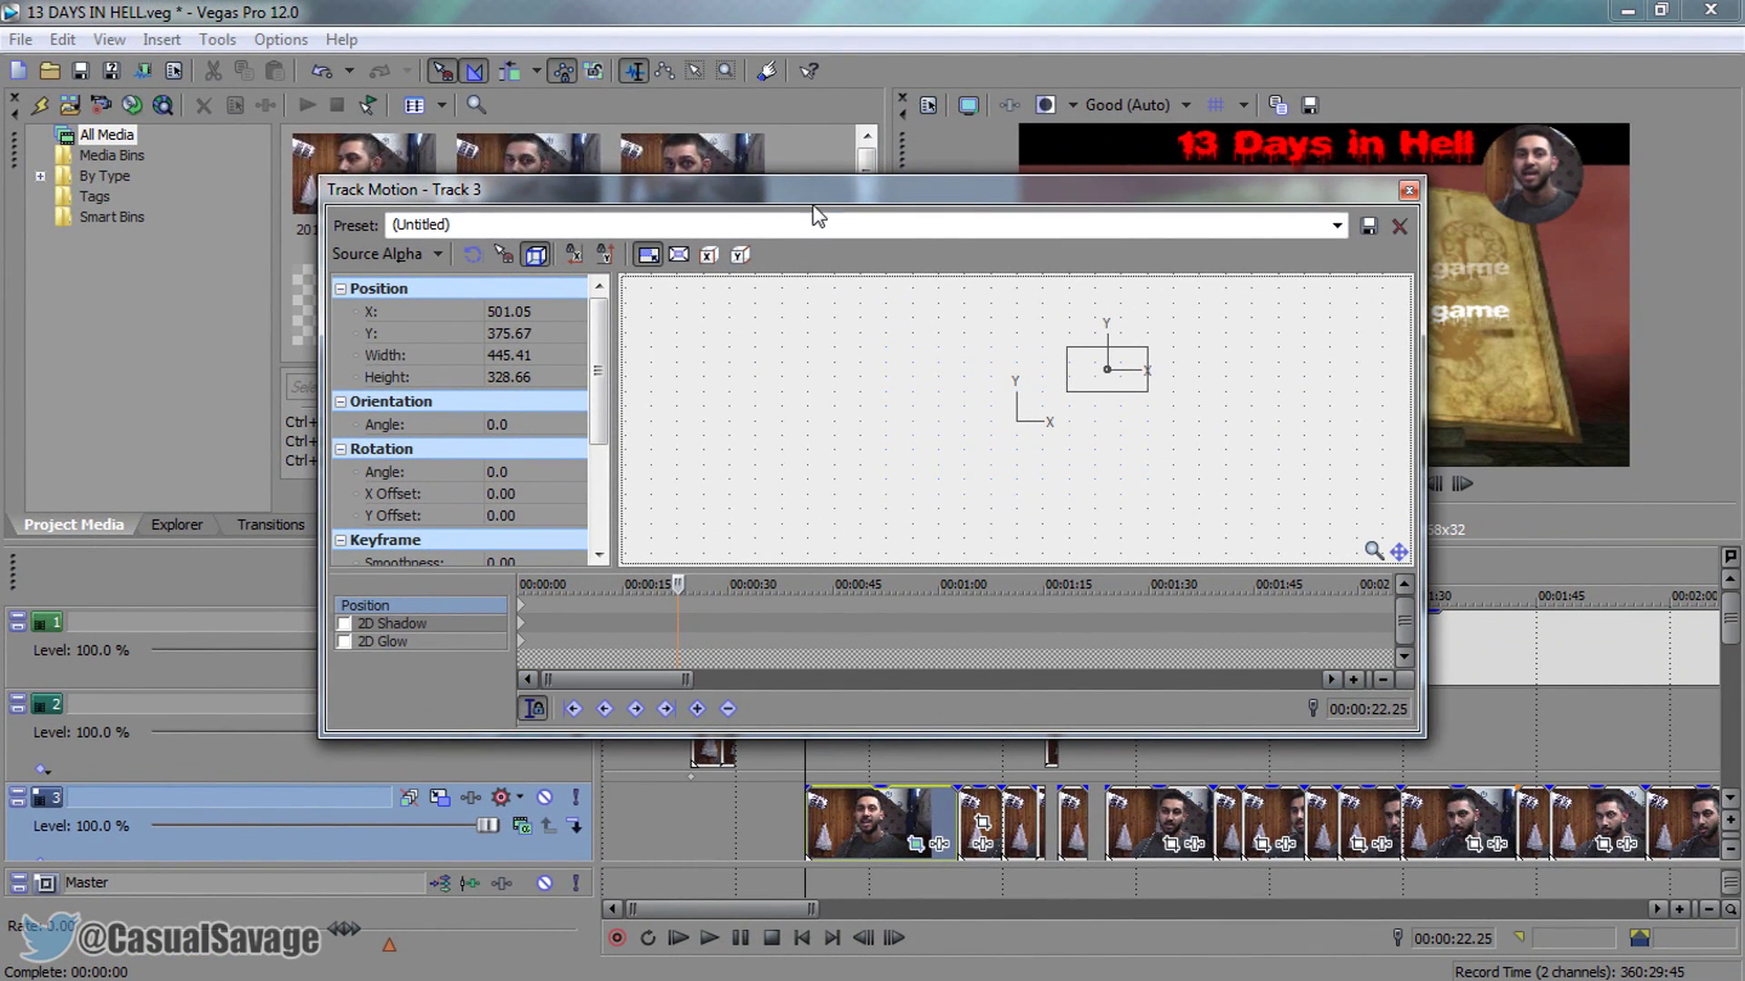
Move the facecam via Track Motion to the bottom-right corner at X 529.35, Y -322.32
drag(813, 195, 488, 412)
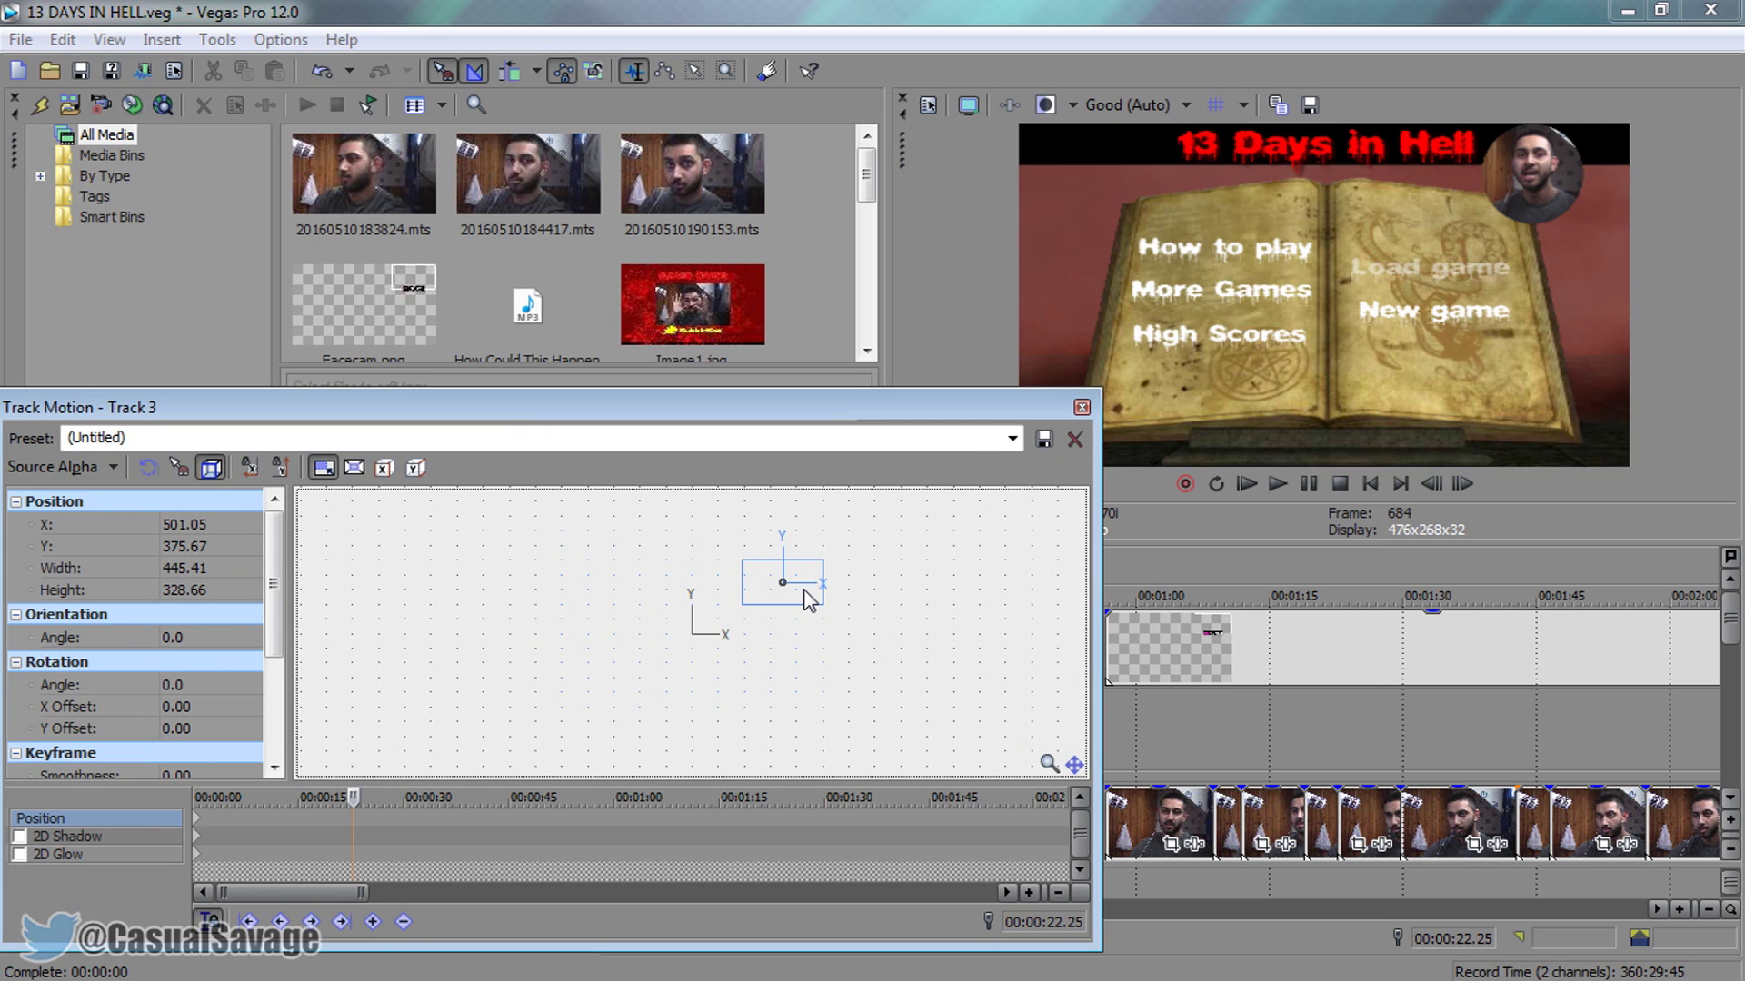
drag(805, 591, 819, 692)
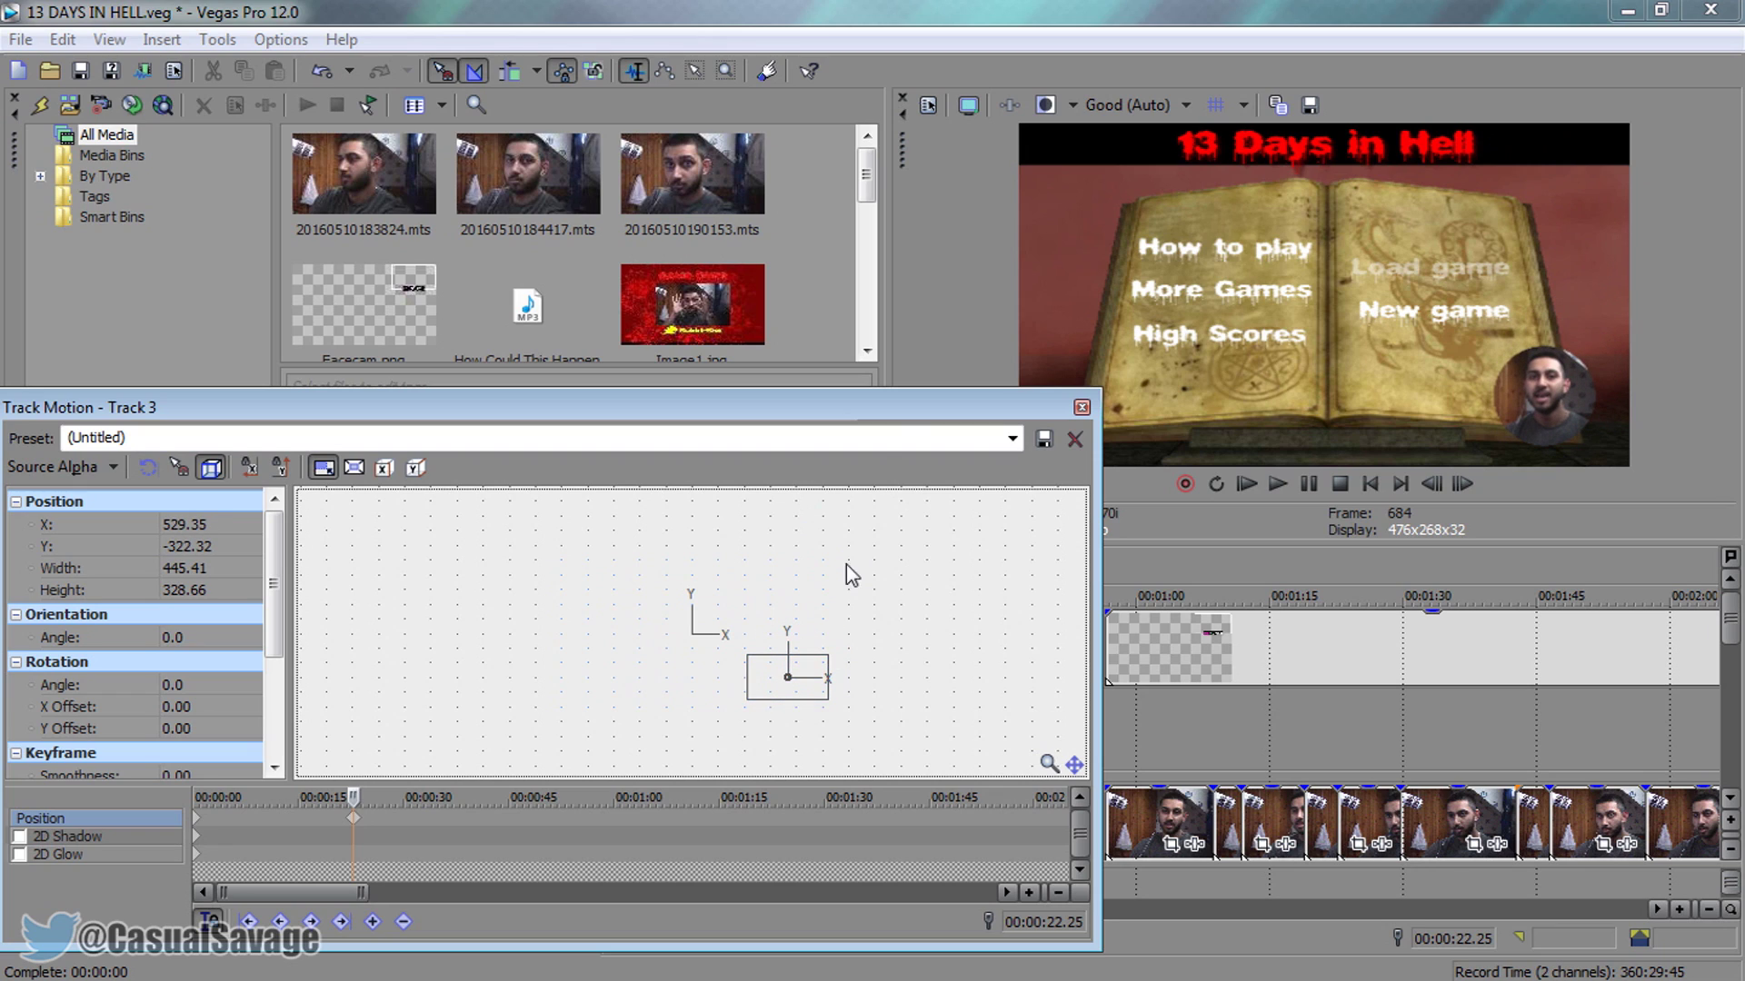
Preview the round facecam over the game menu, pause at 00:00:30.27, and return to the clip start
click(1081, 408)
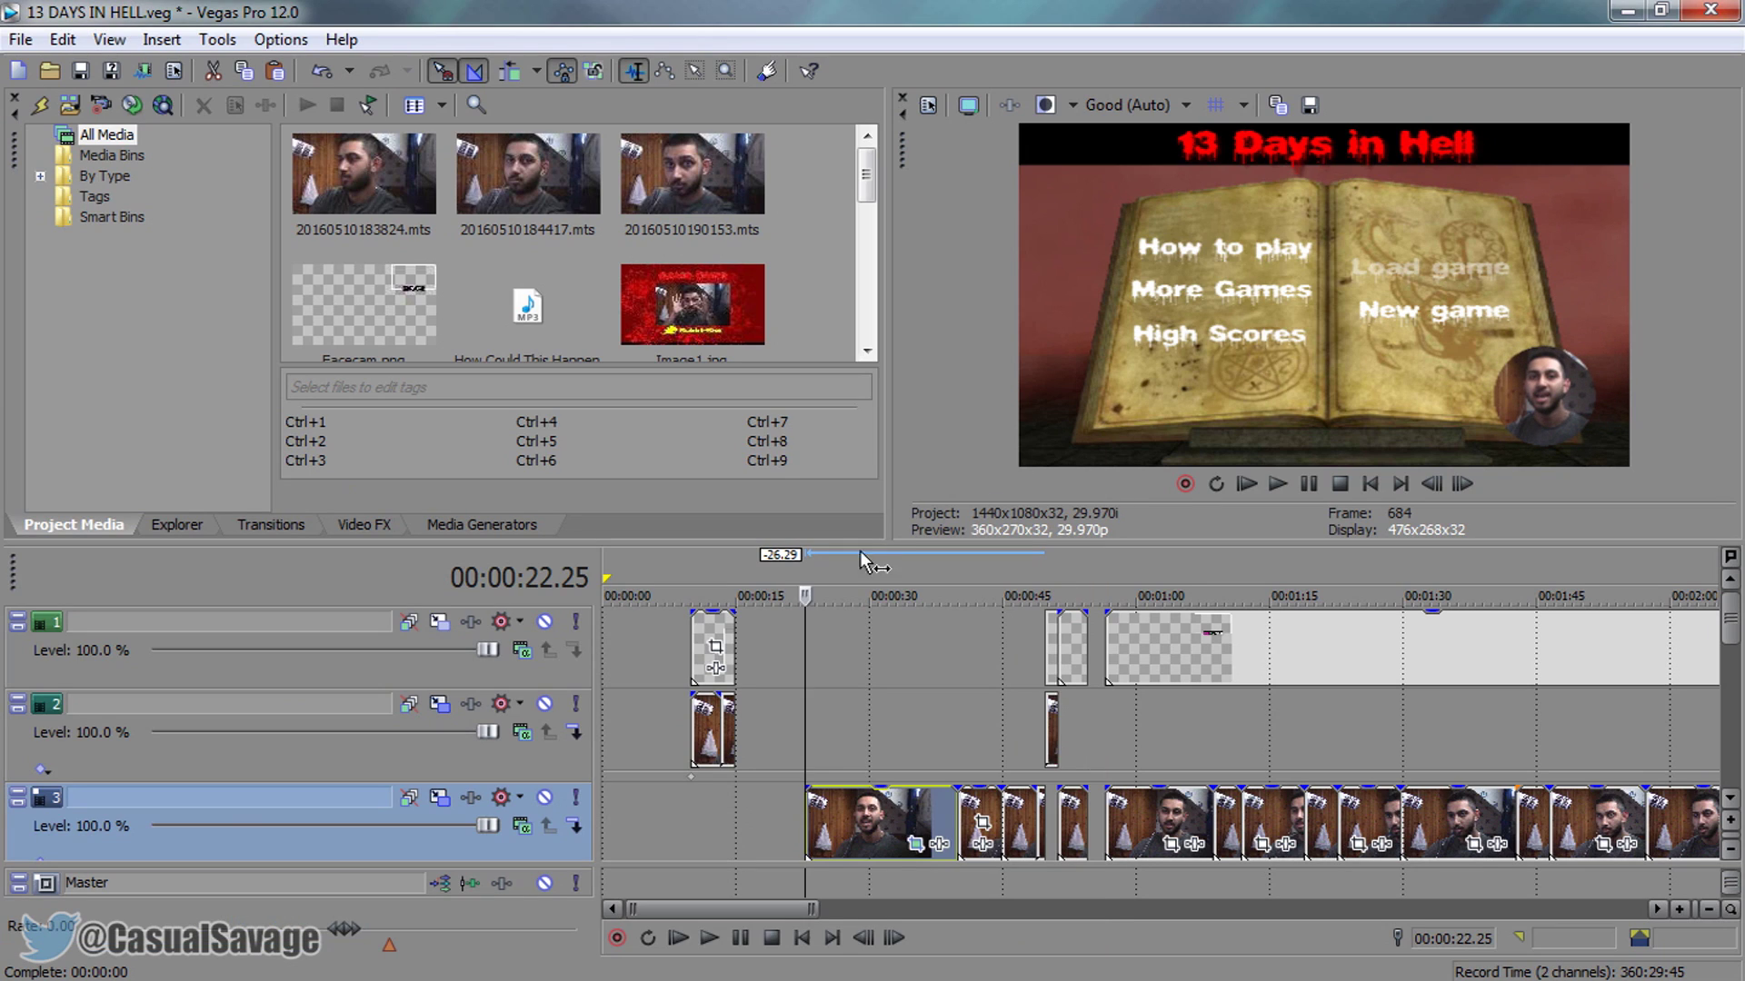
key(space)
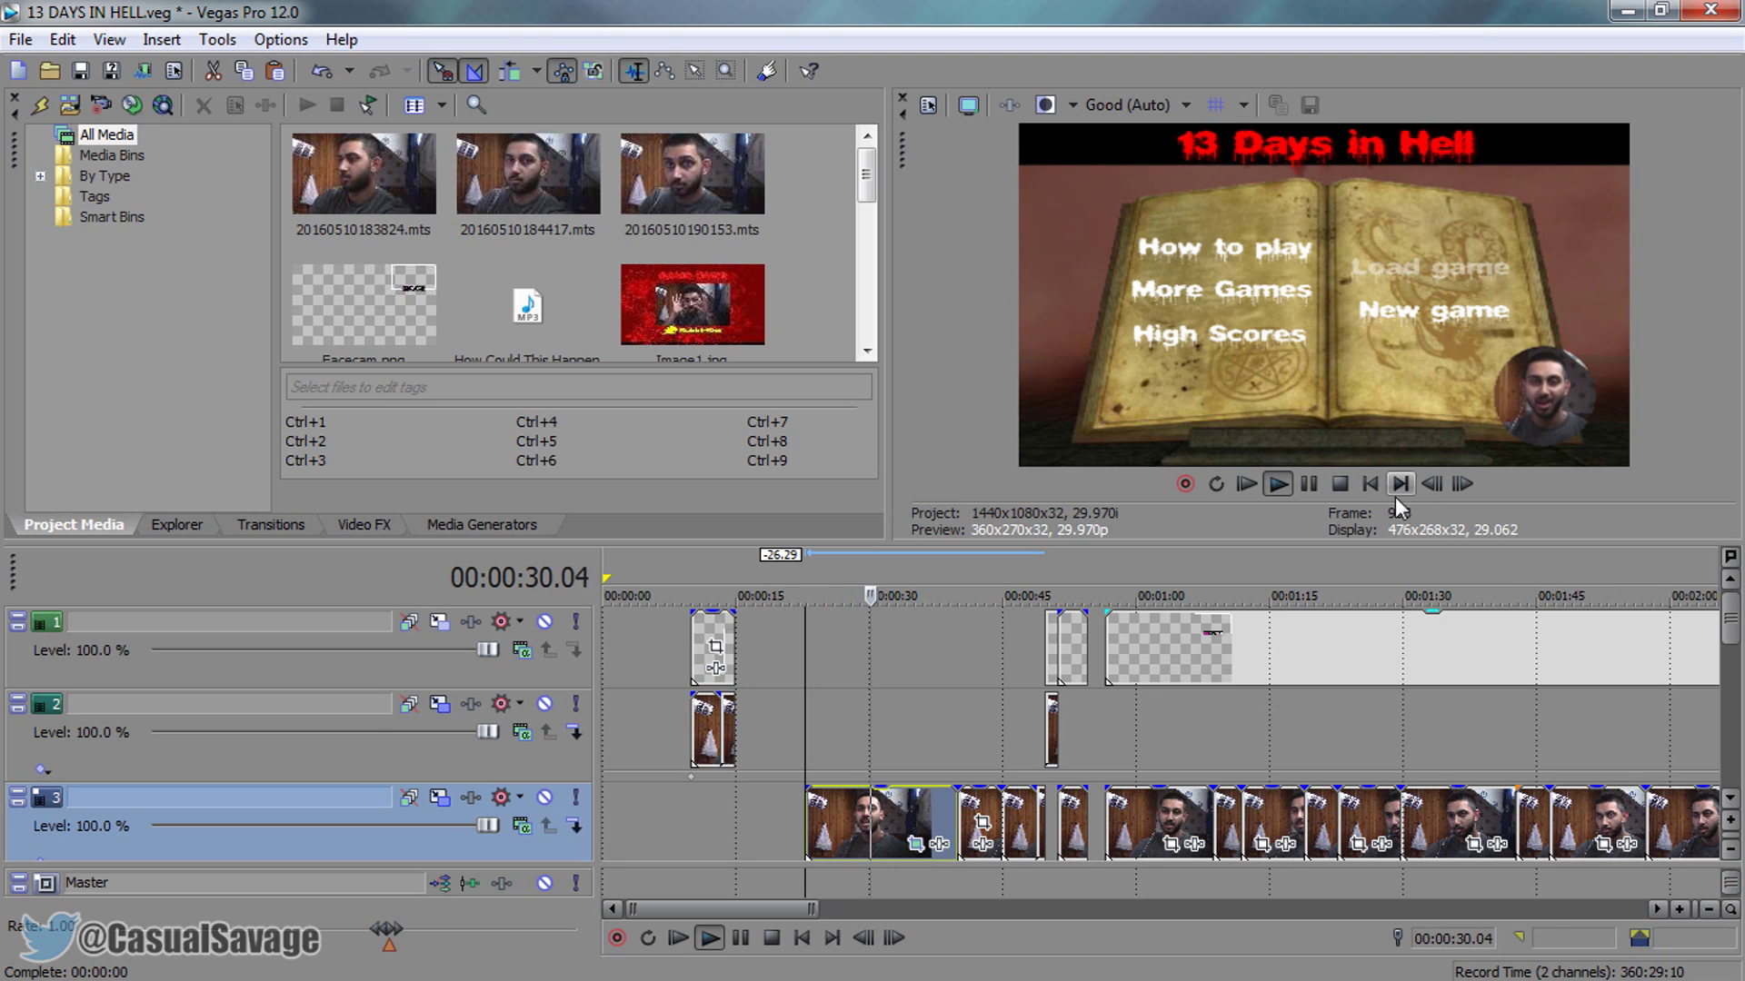
click(1305, 485)
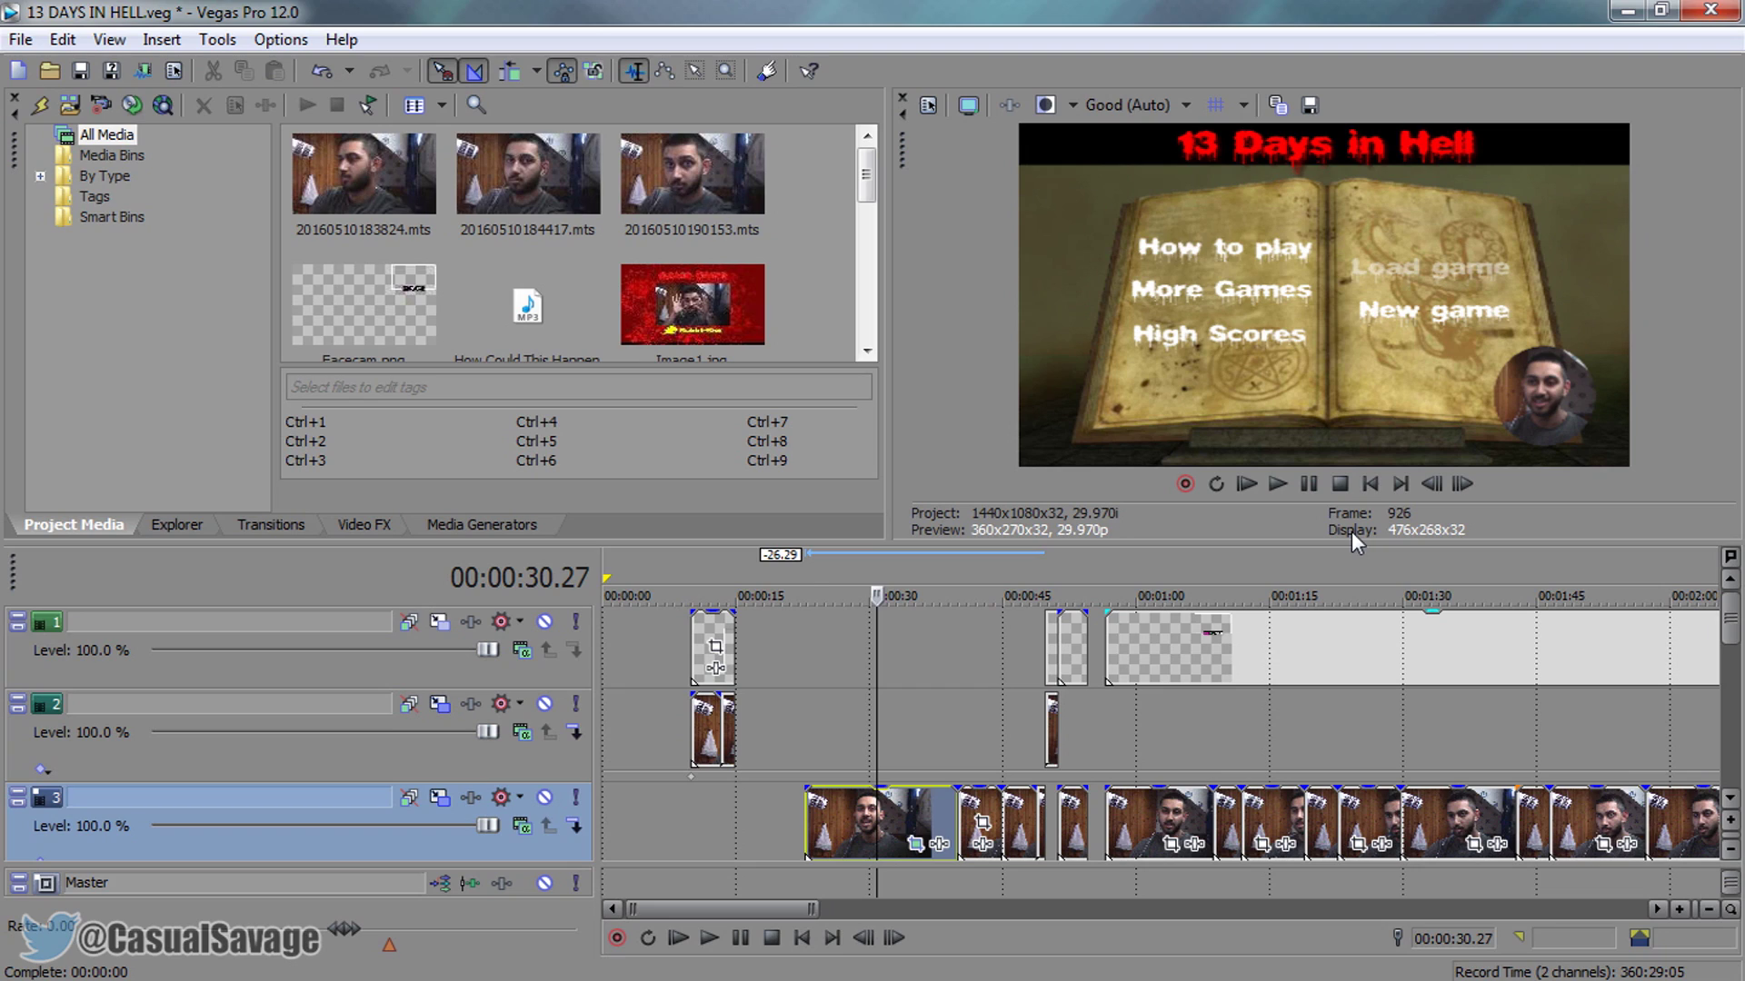
click(834, 799)
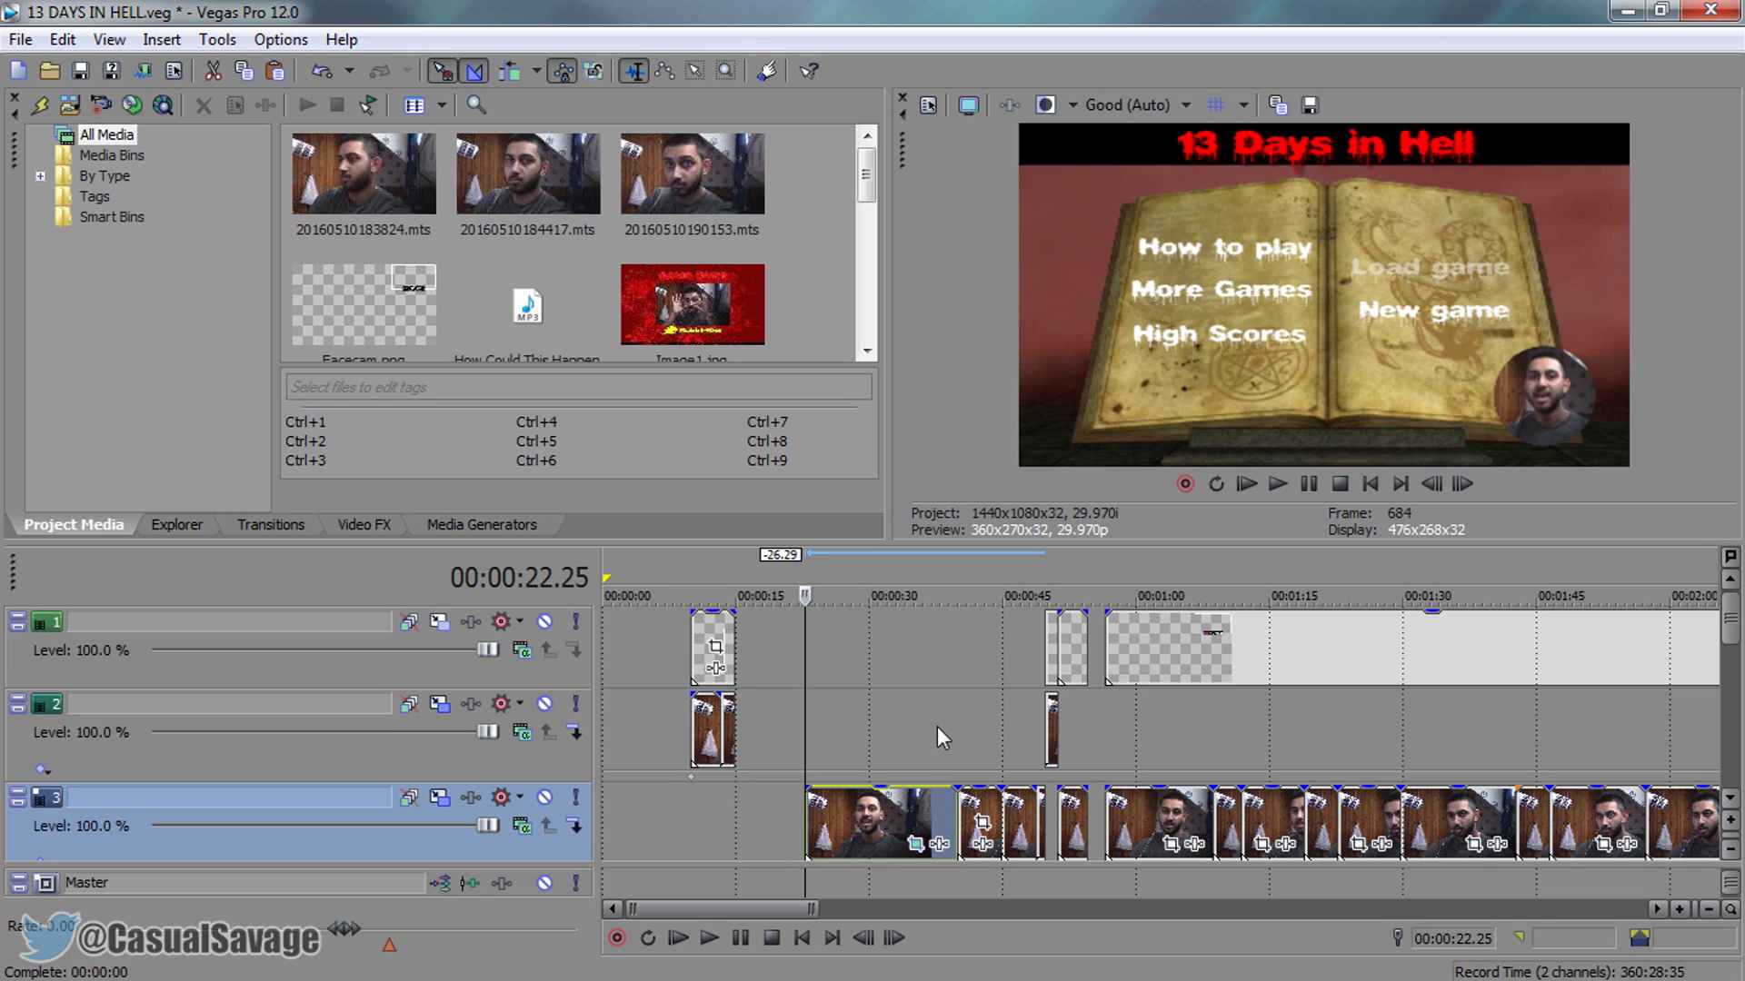
Place 20160510184417.mts from Project Media onto track 3 at 00:12:05, with its audio on track 4
click(974, 731)
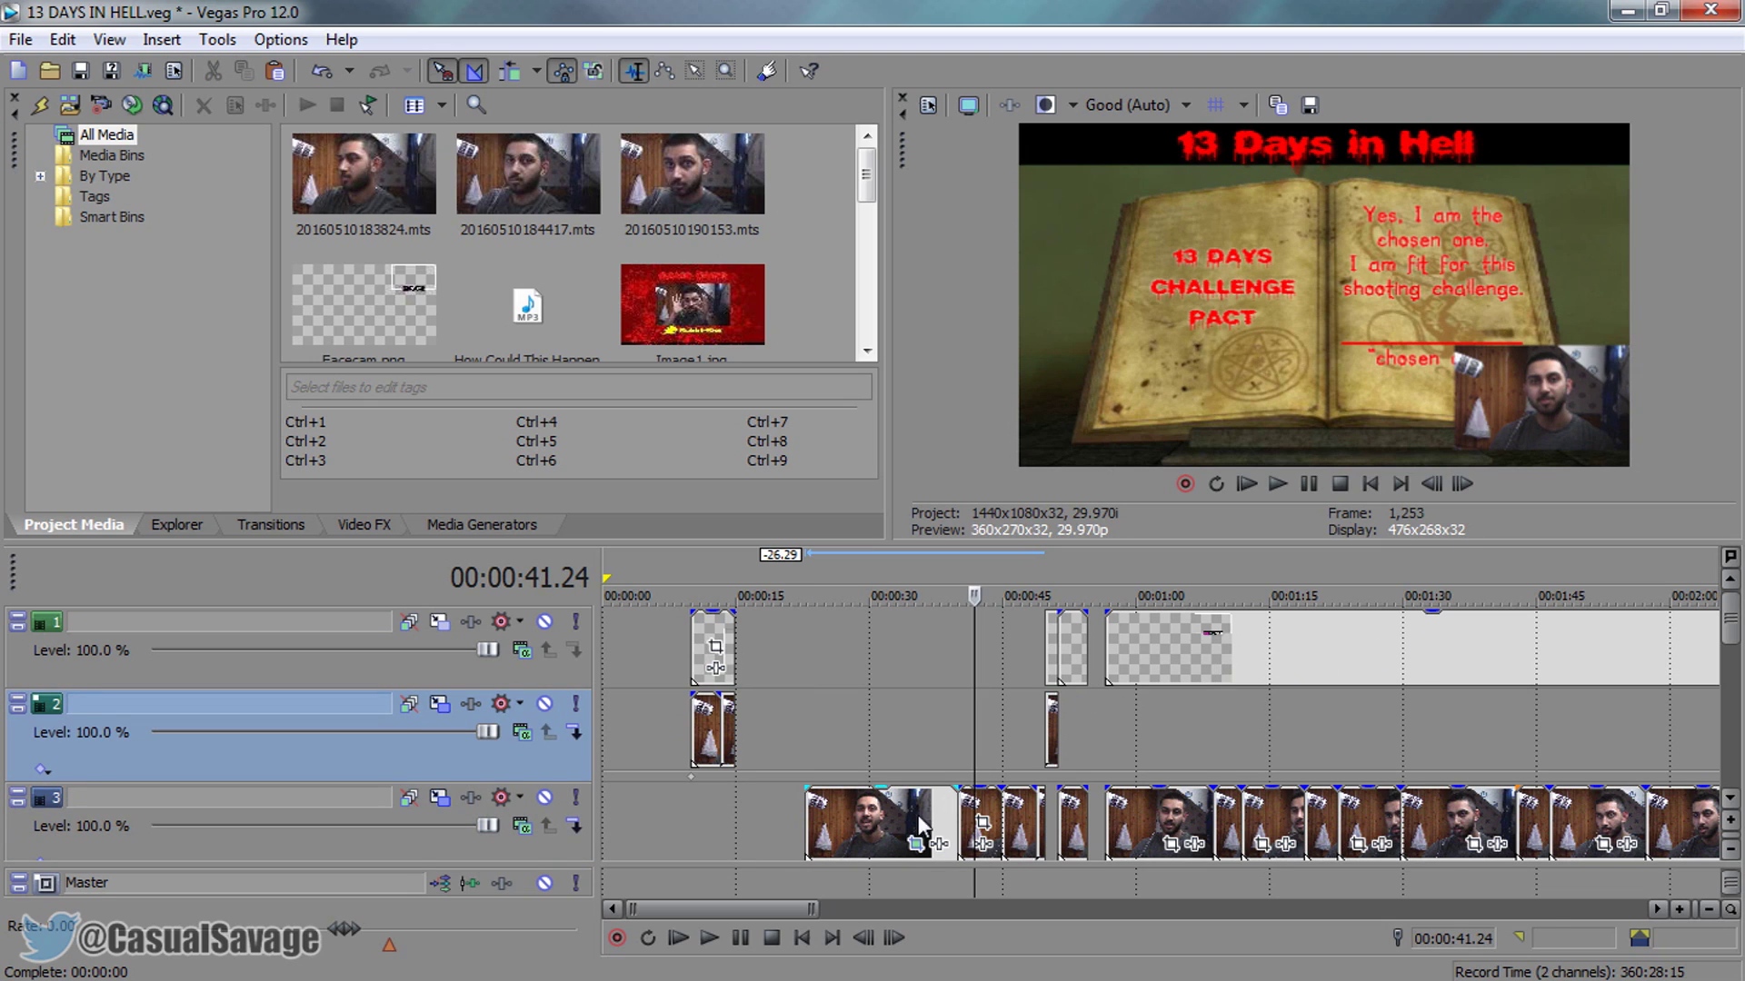
click(815, 841)
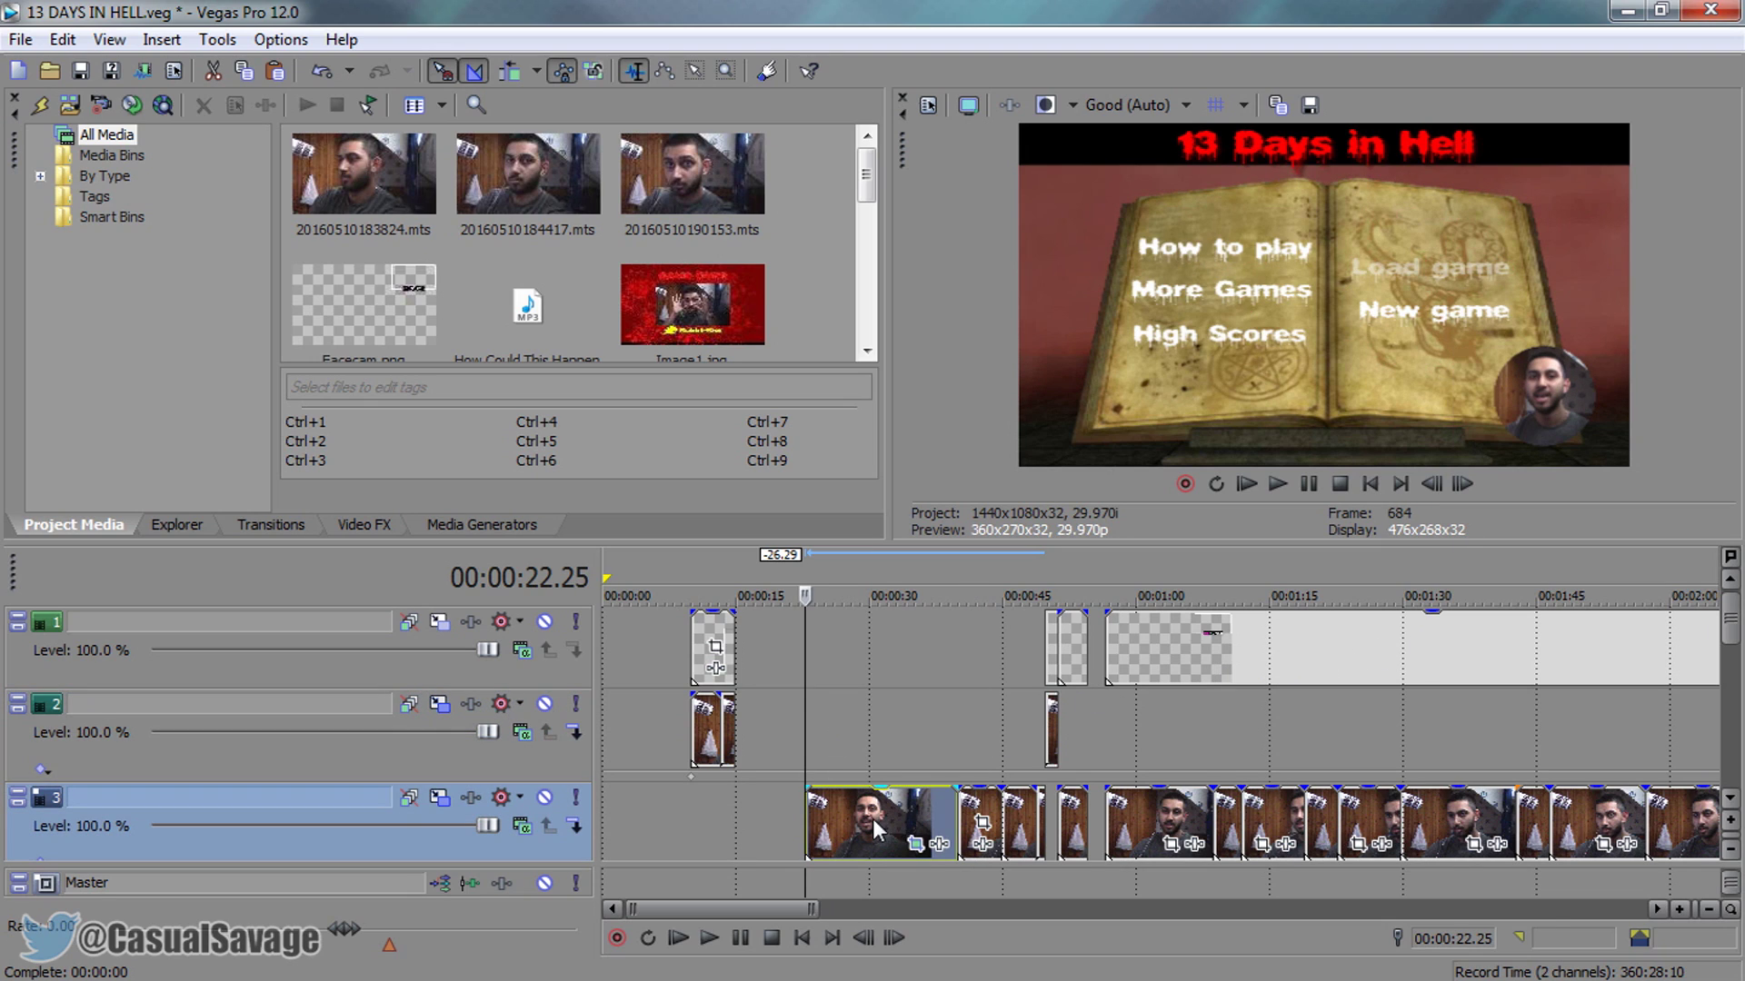
scroll(872, 820, up, 3)
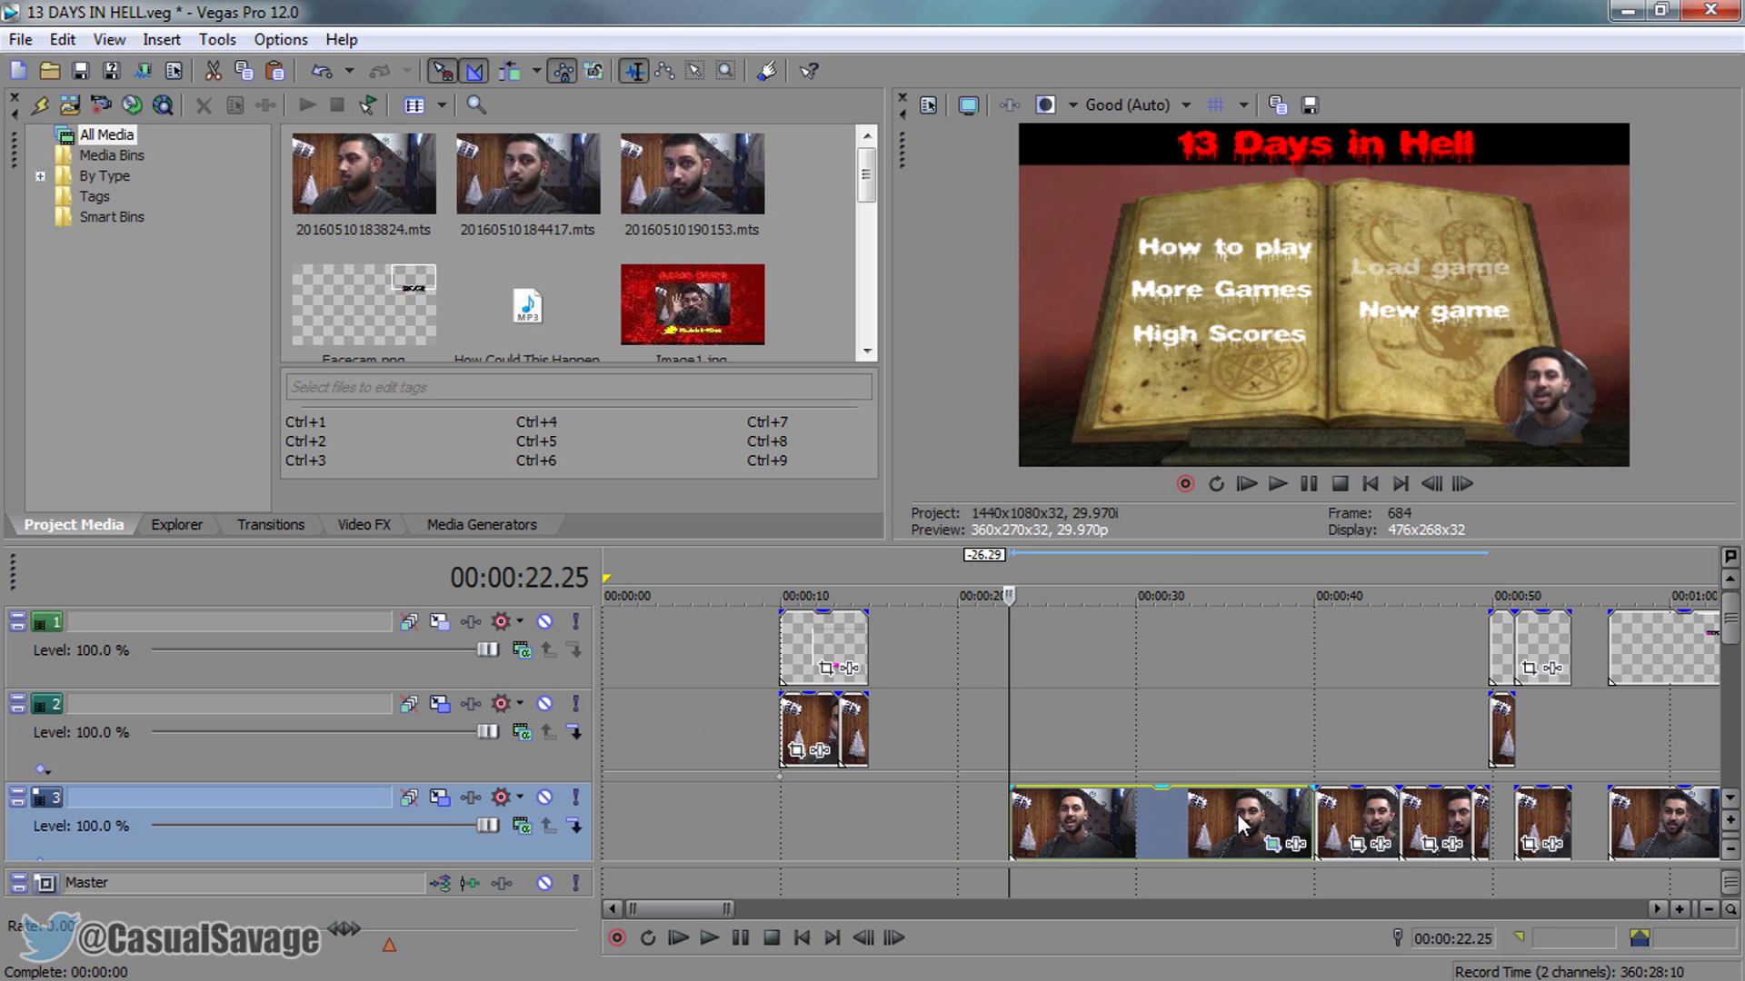
scroll(1240, 801, down, 5)
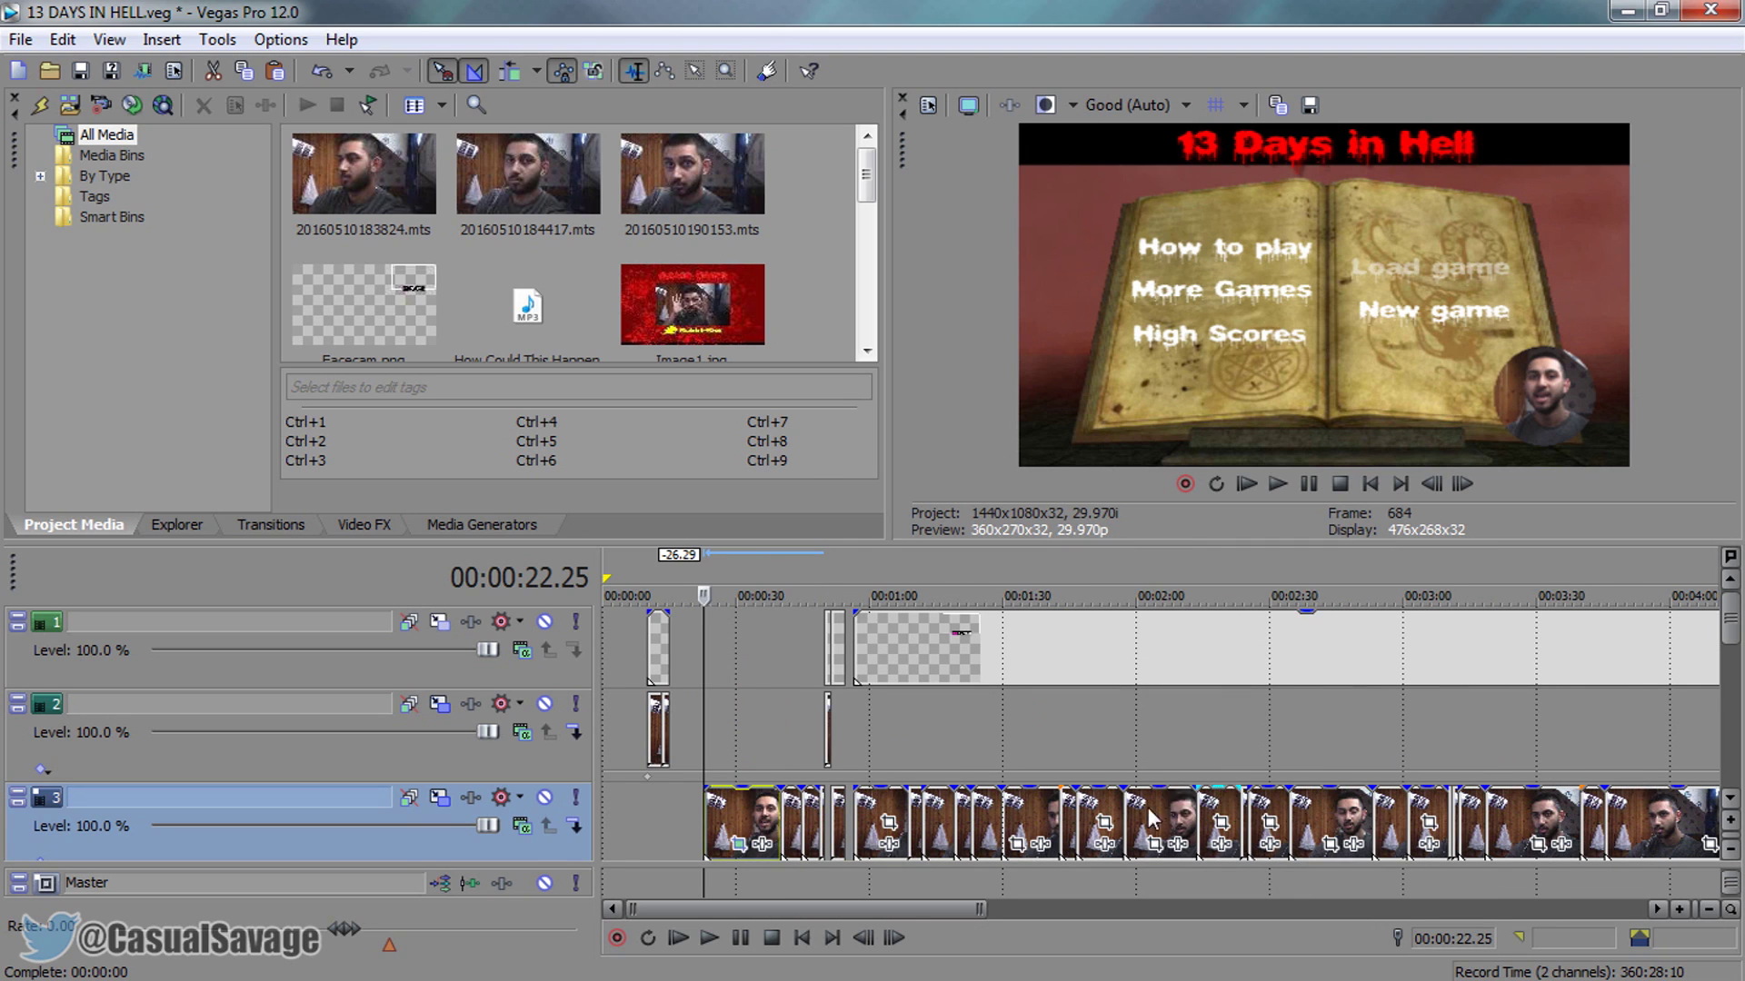
scroll(1182, 836, down, 3)
scroll(1627, 873, right, 10)
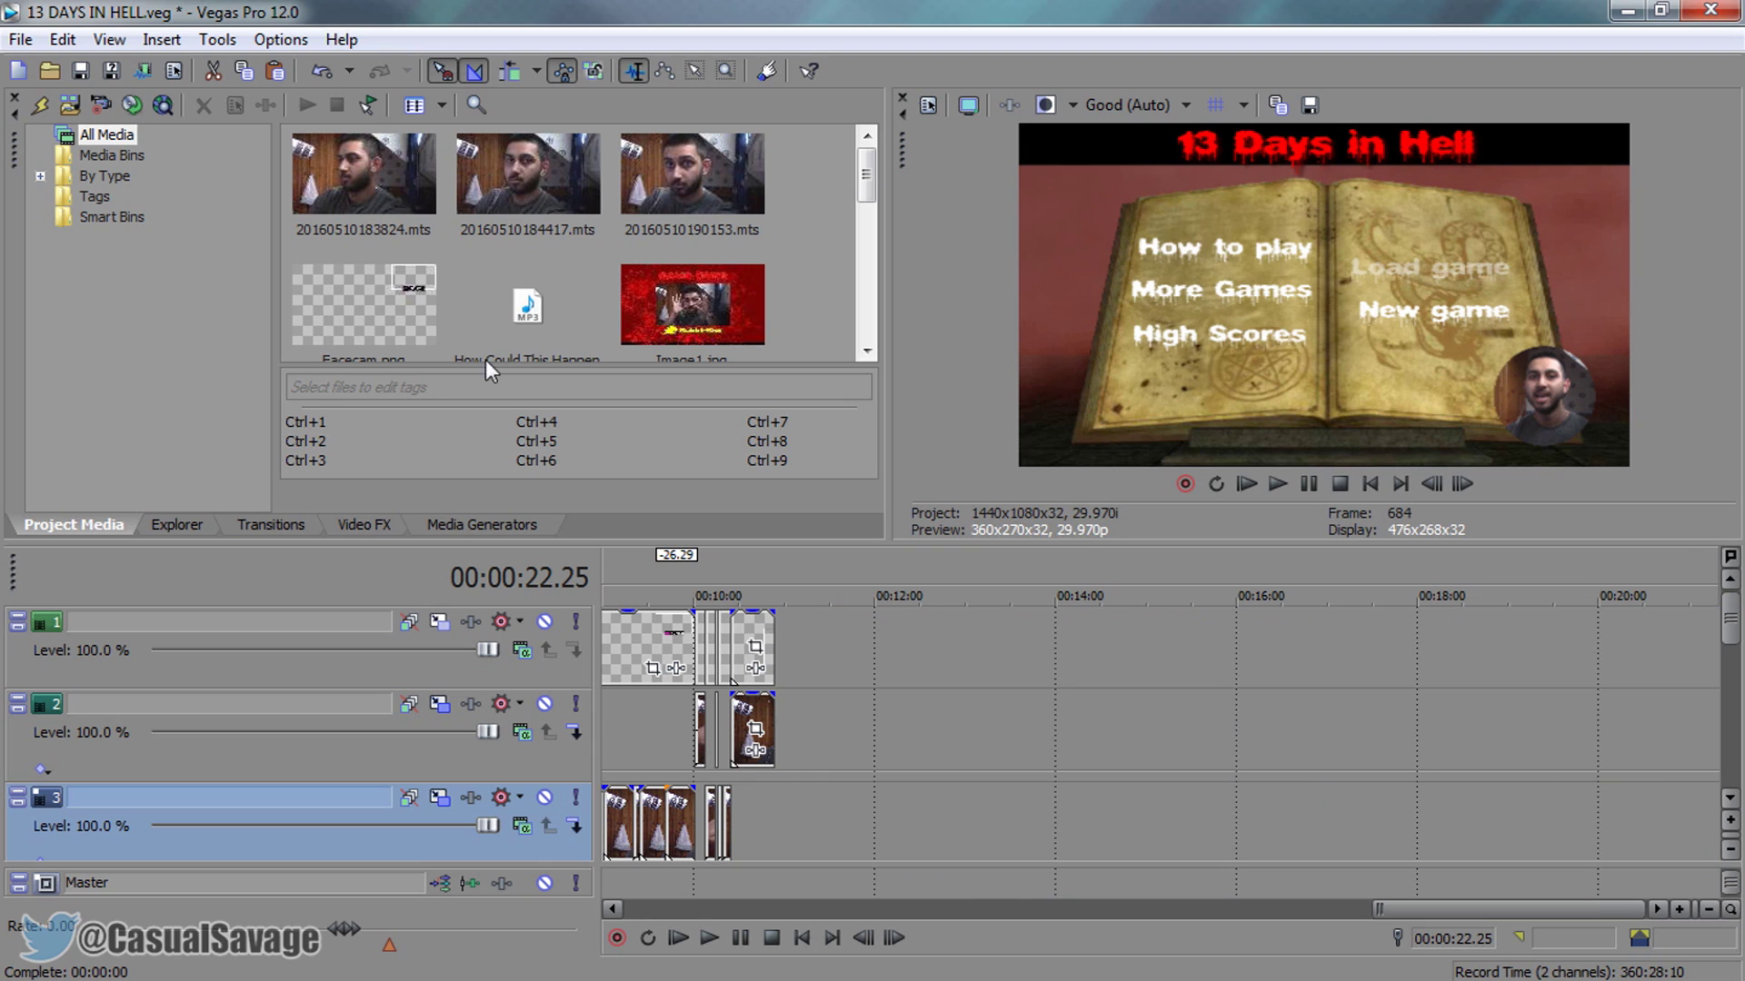
drag(854, 145, 1071, 754)
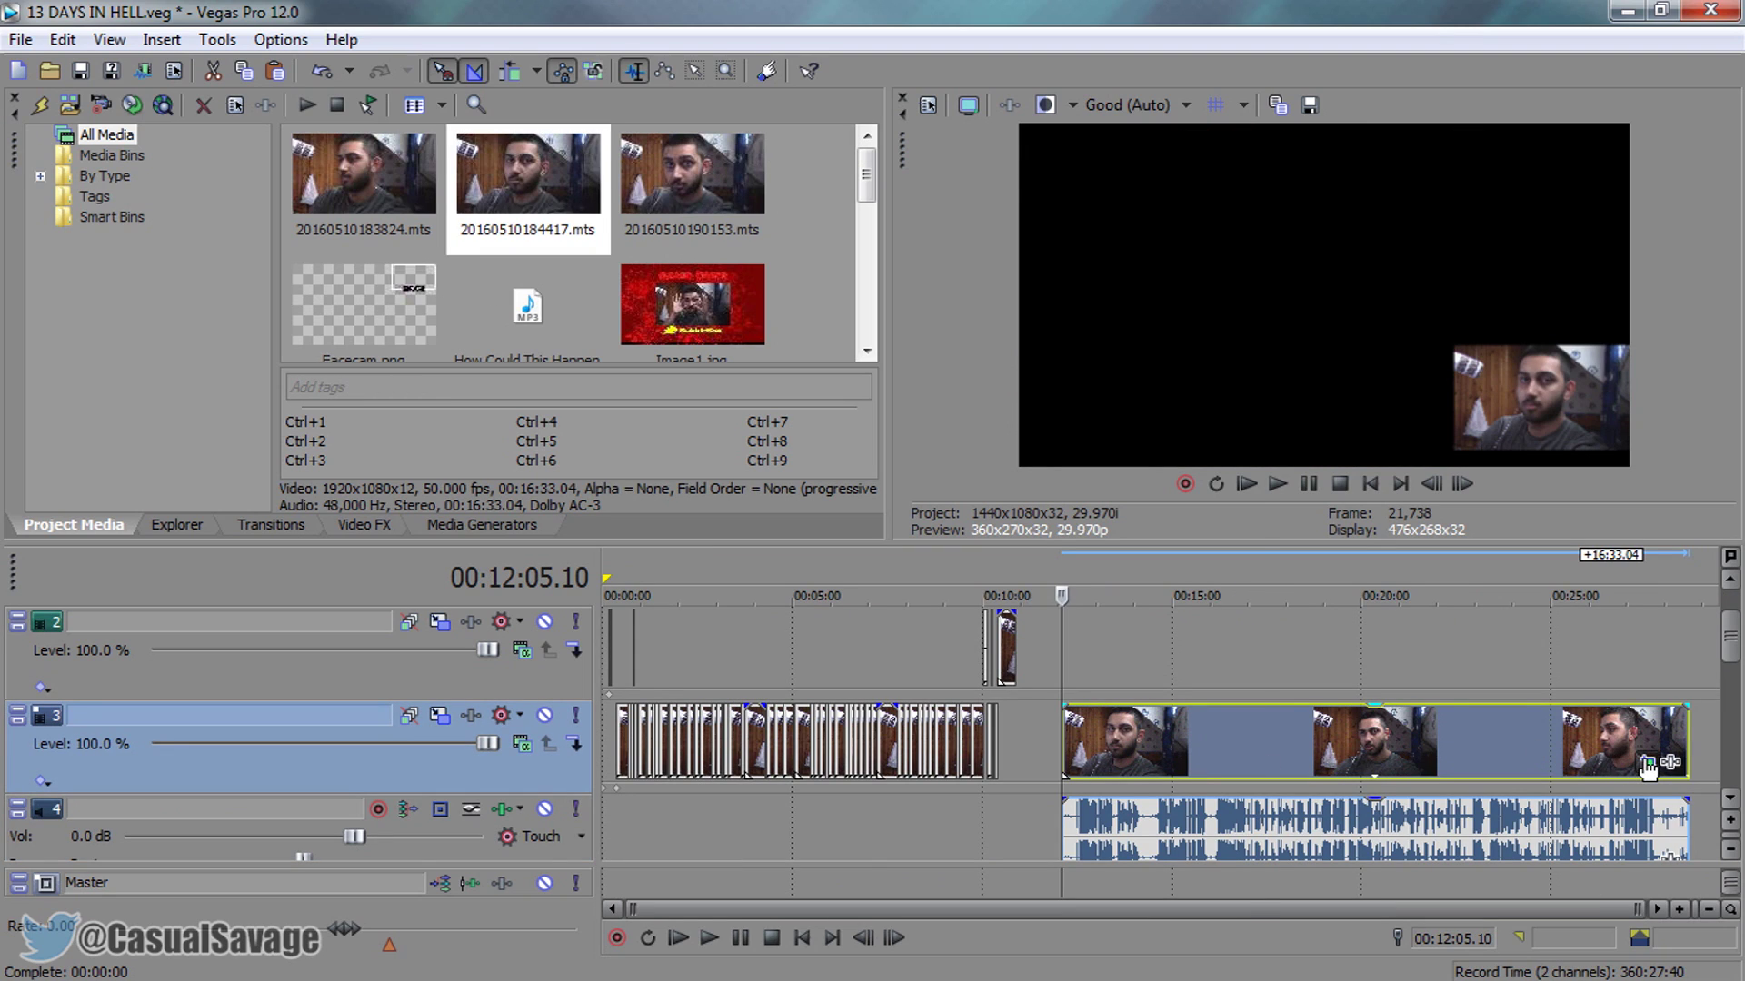
Enable masking on the new clip's Pan/Crop and apply the Circle Facecam preset
click(1646, 763)
click(147, 862)
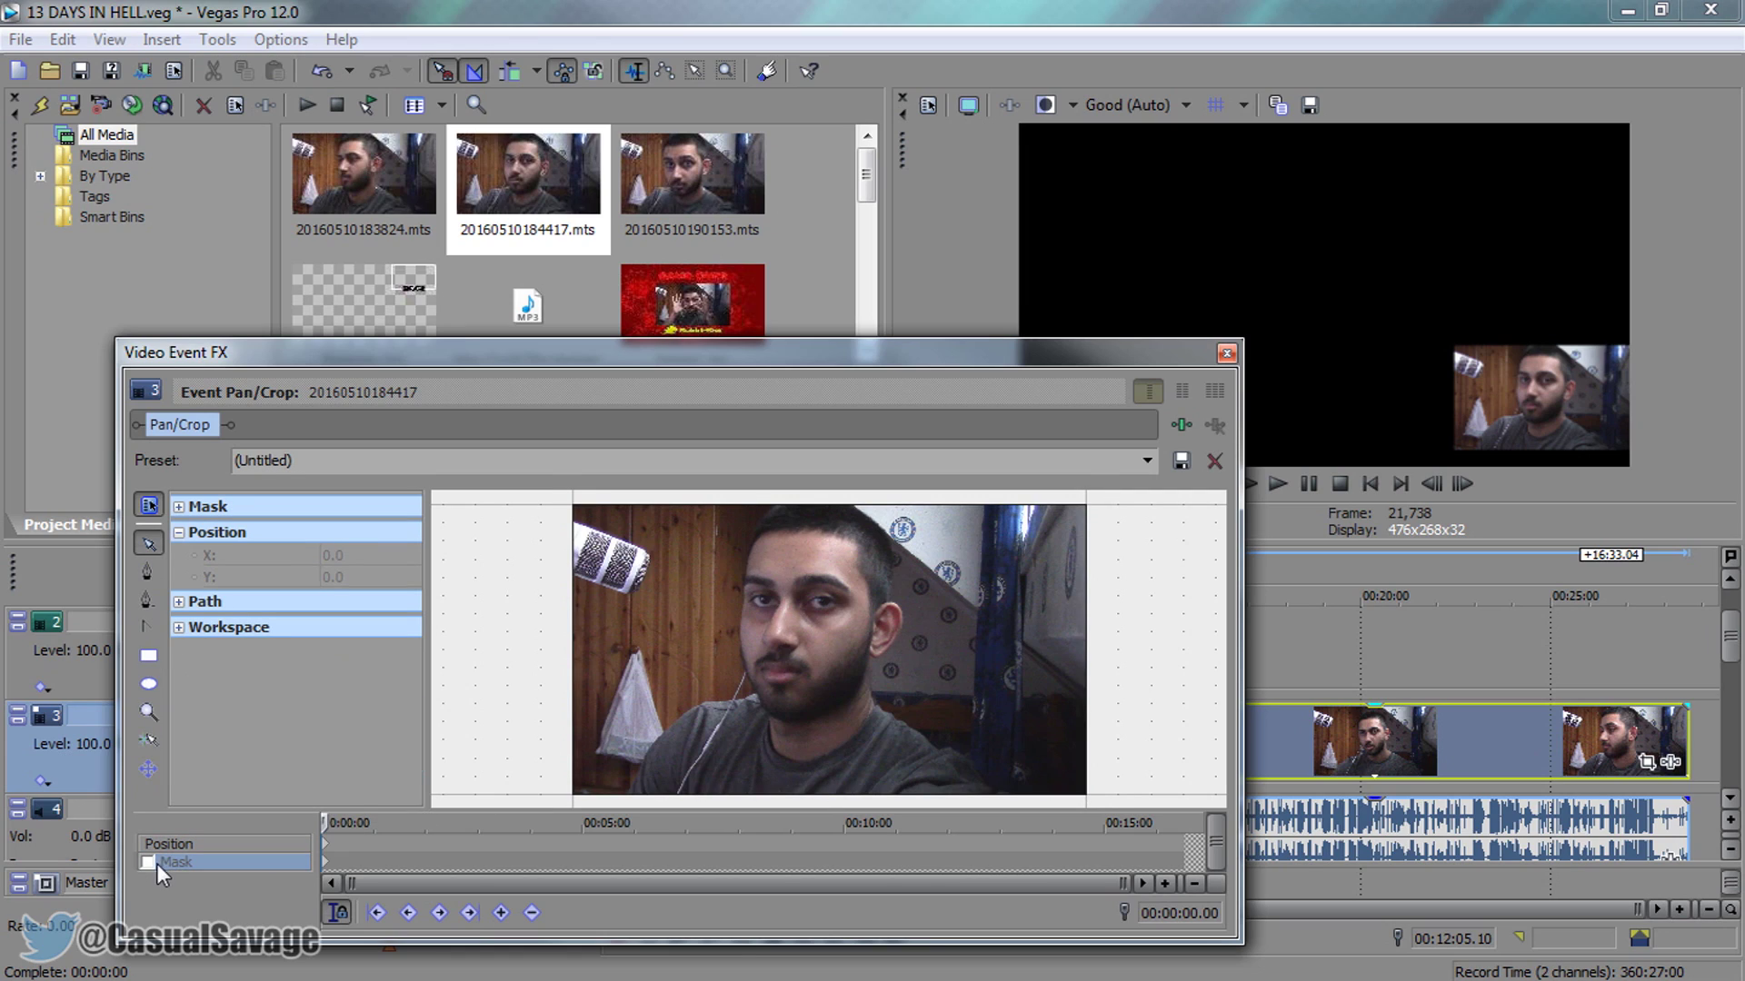
click(1148, 461)
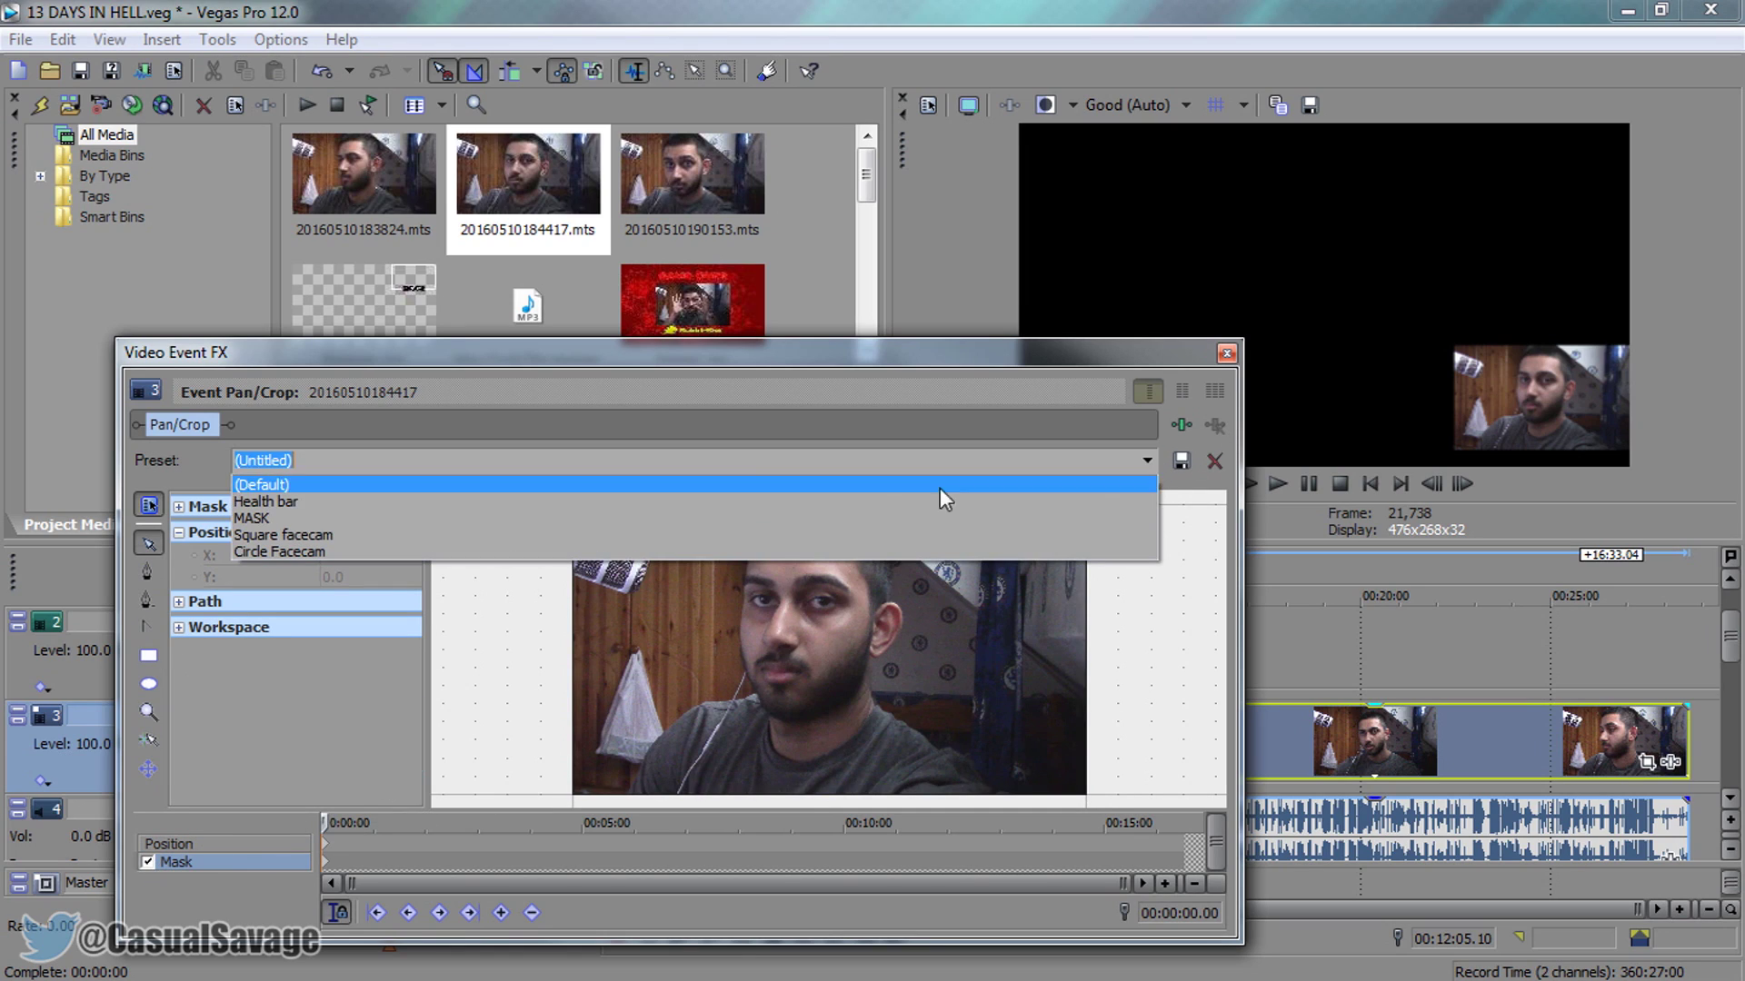
click(301, 549)
click(1227, 353)
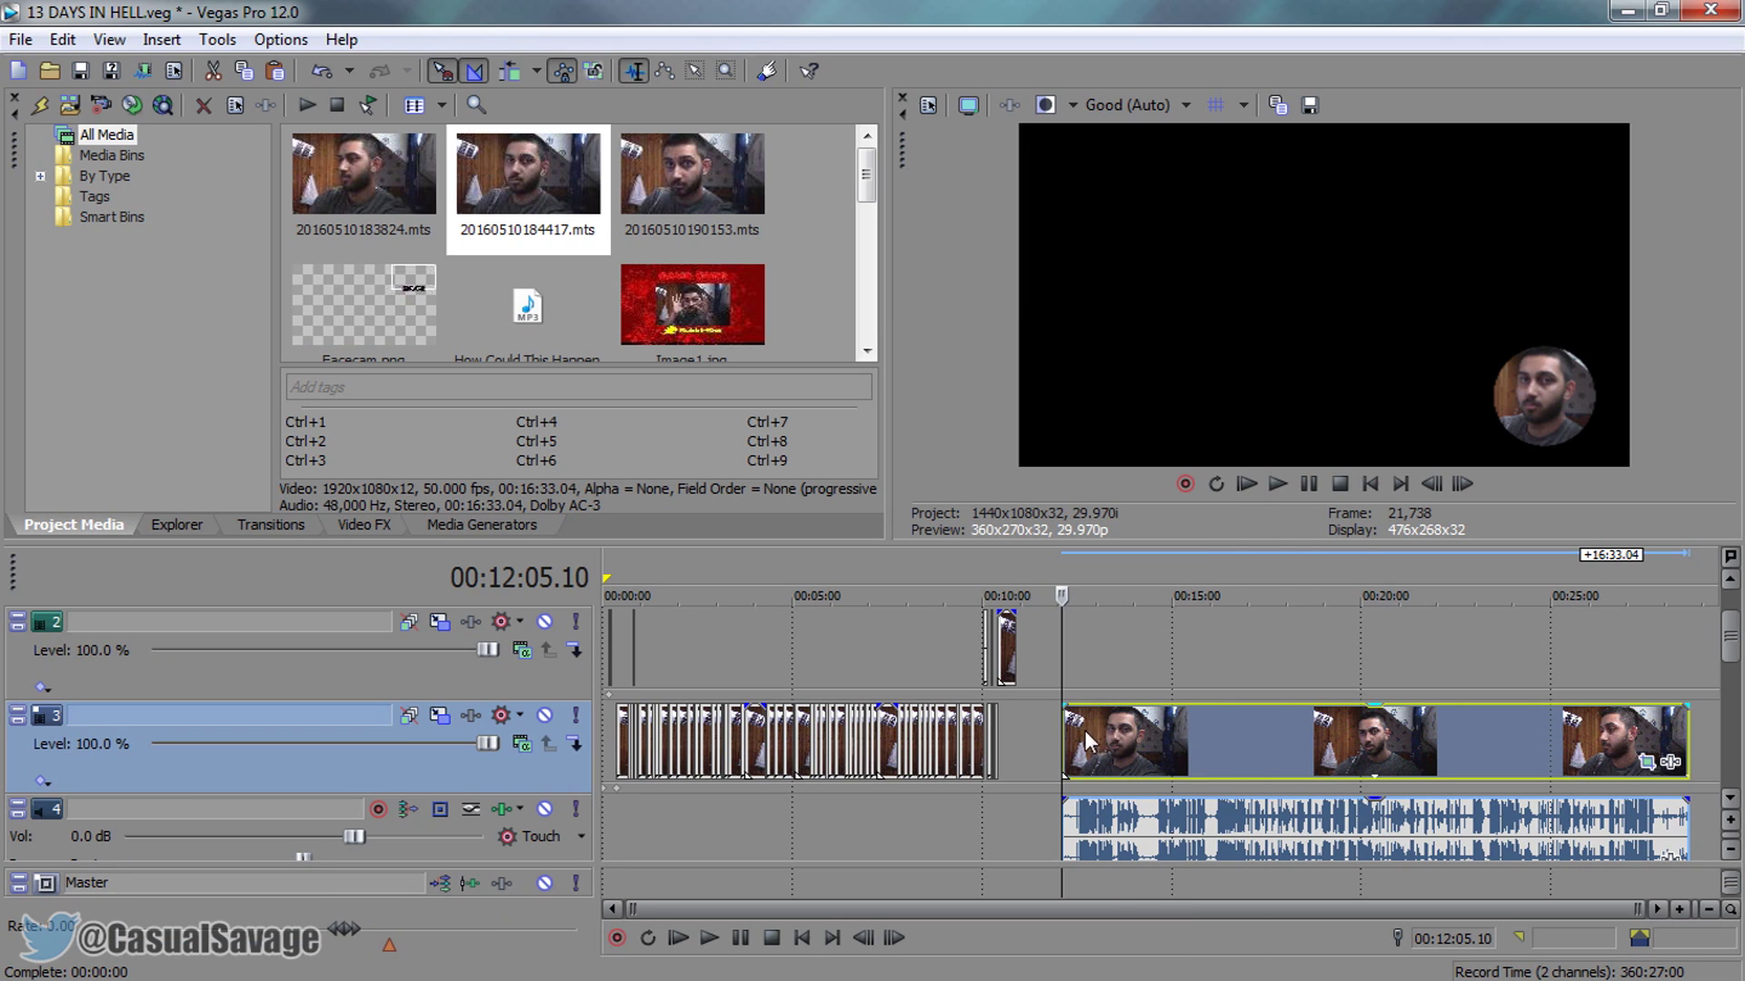
key(space)
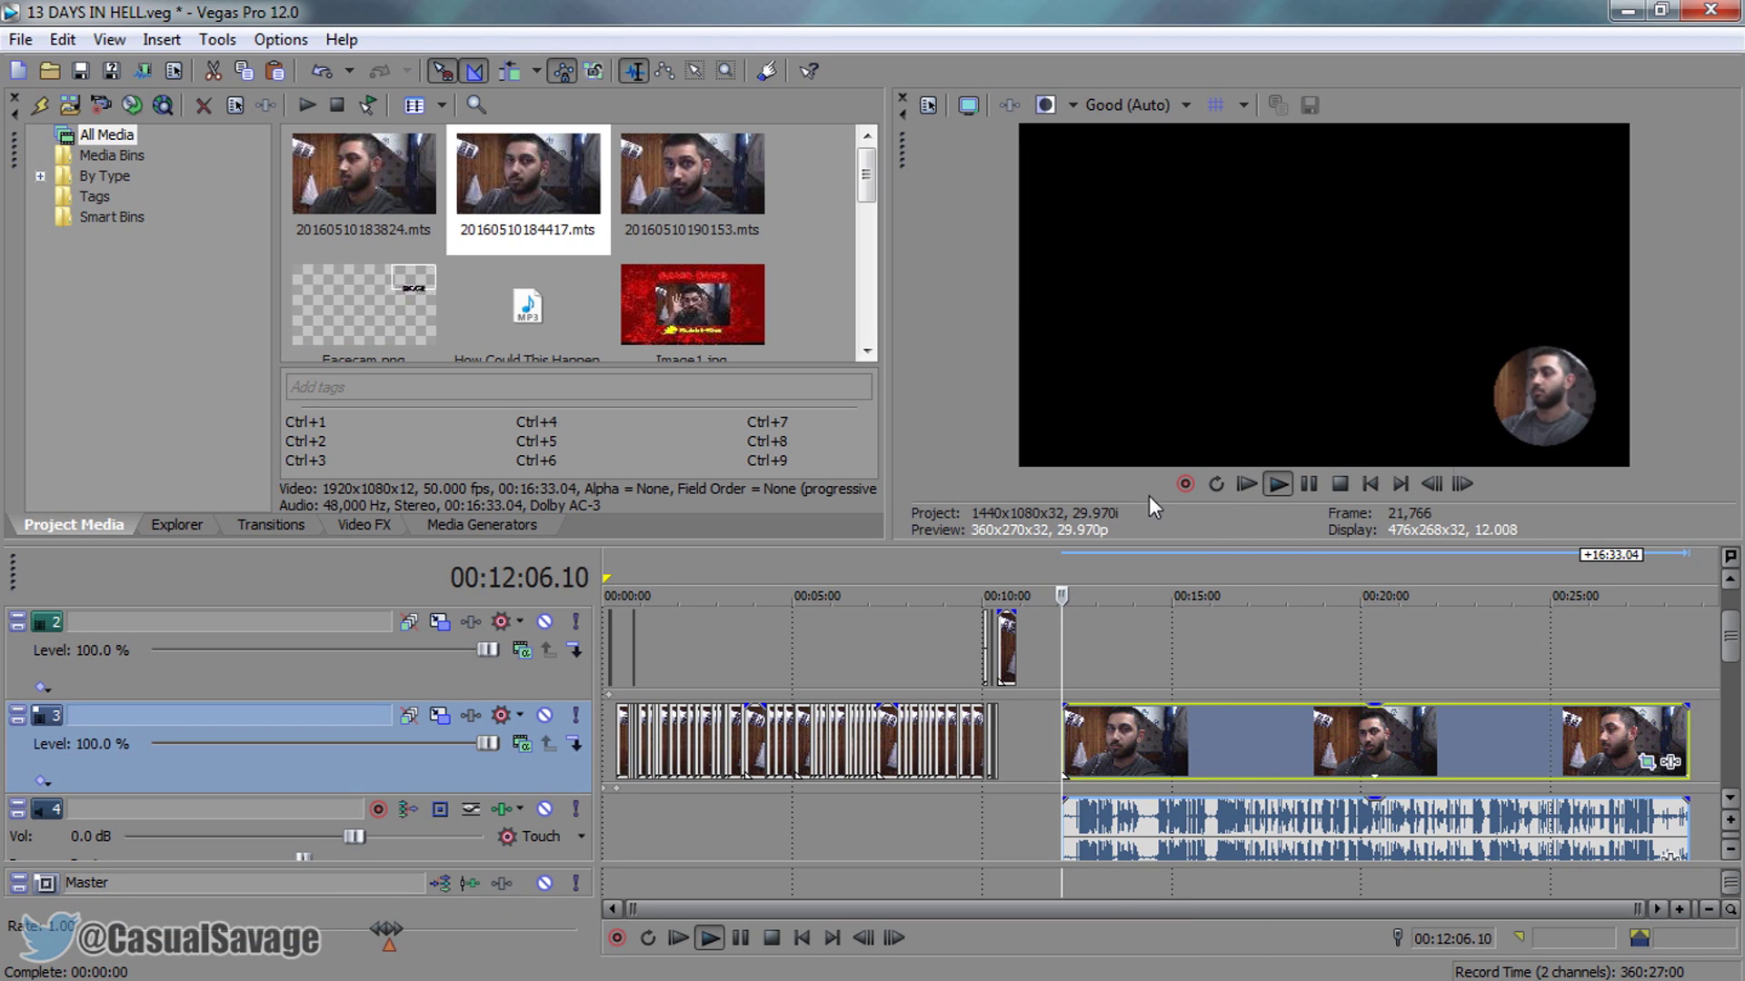
click(1092, 569)
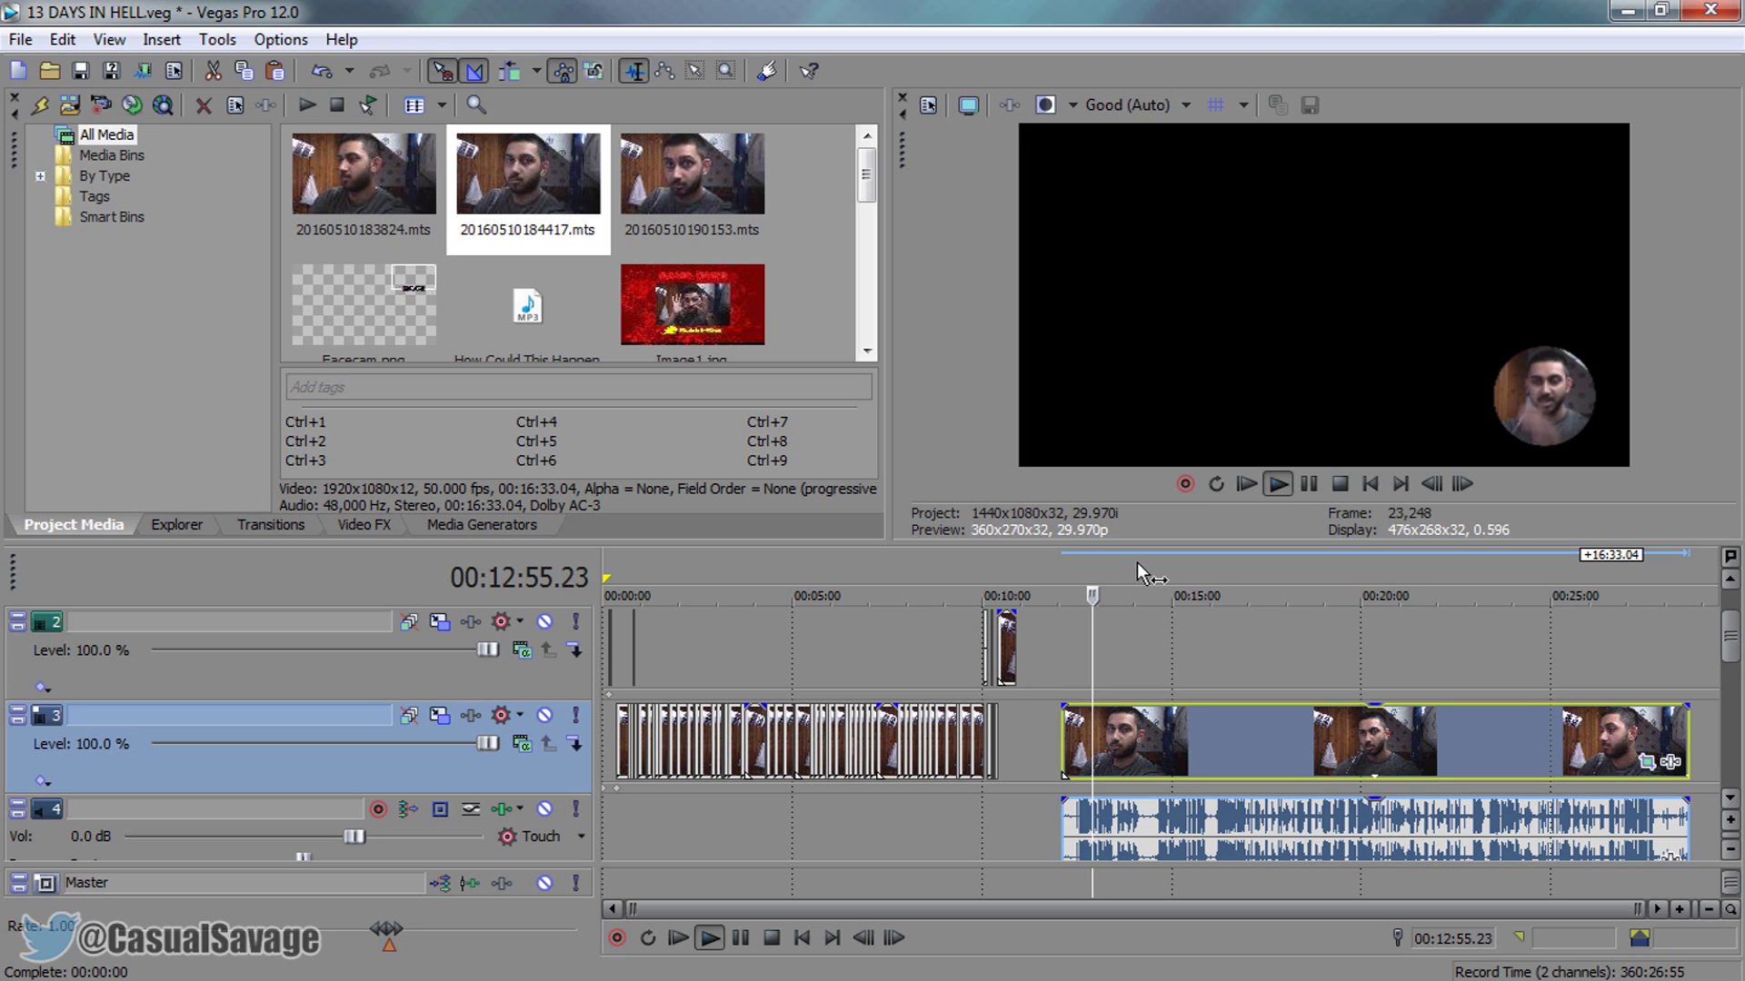
click(1137, 561)
click(1225, 553)
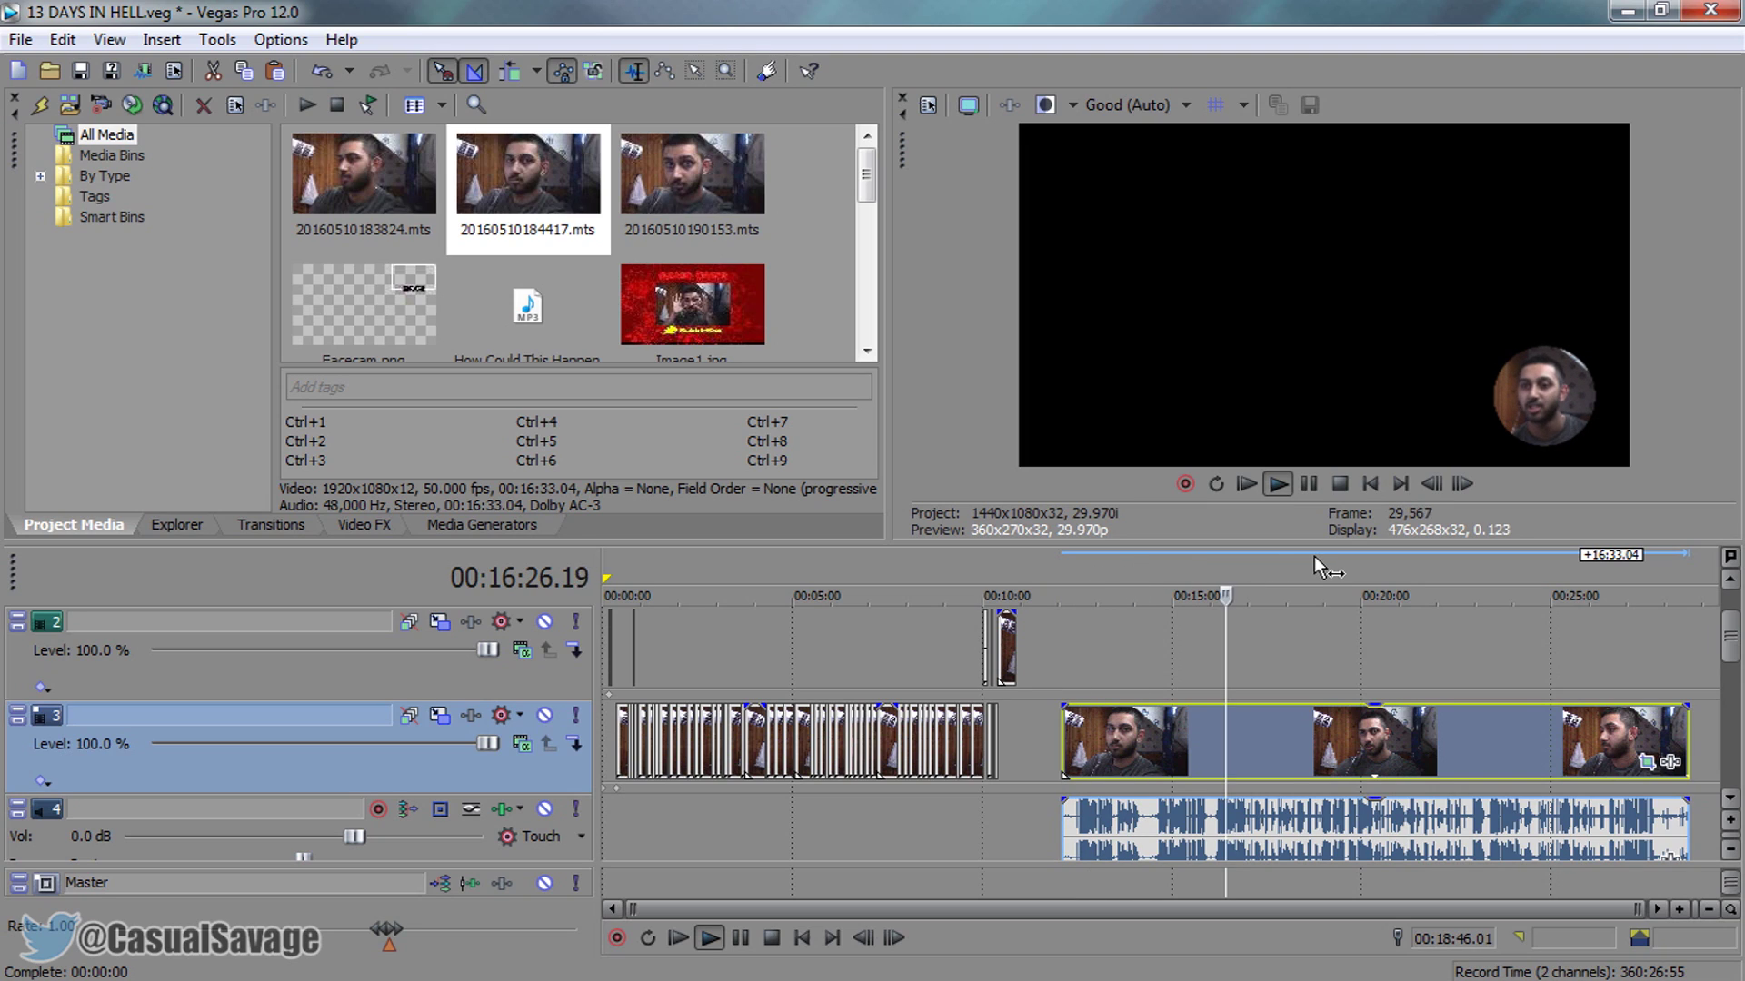
click(1315, 564)
click(1418, 564)
click(1511, 563)
click(1574, 561)
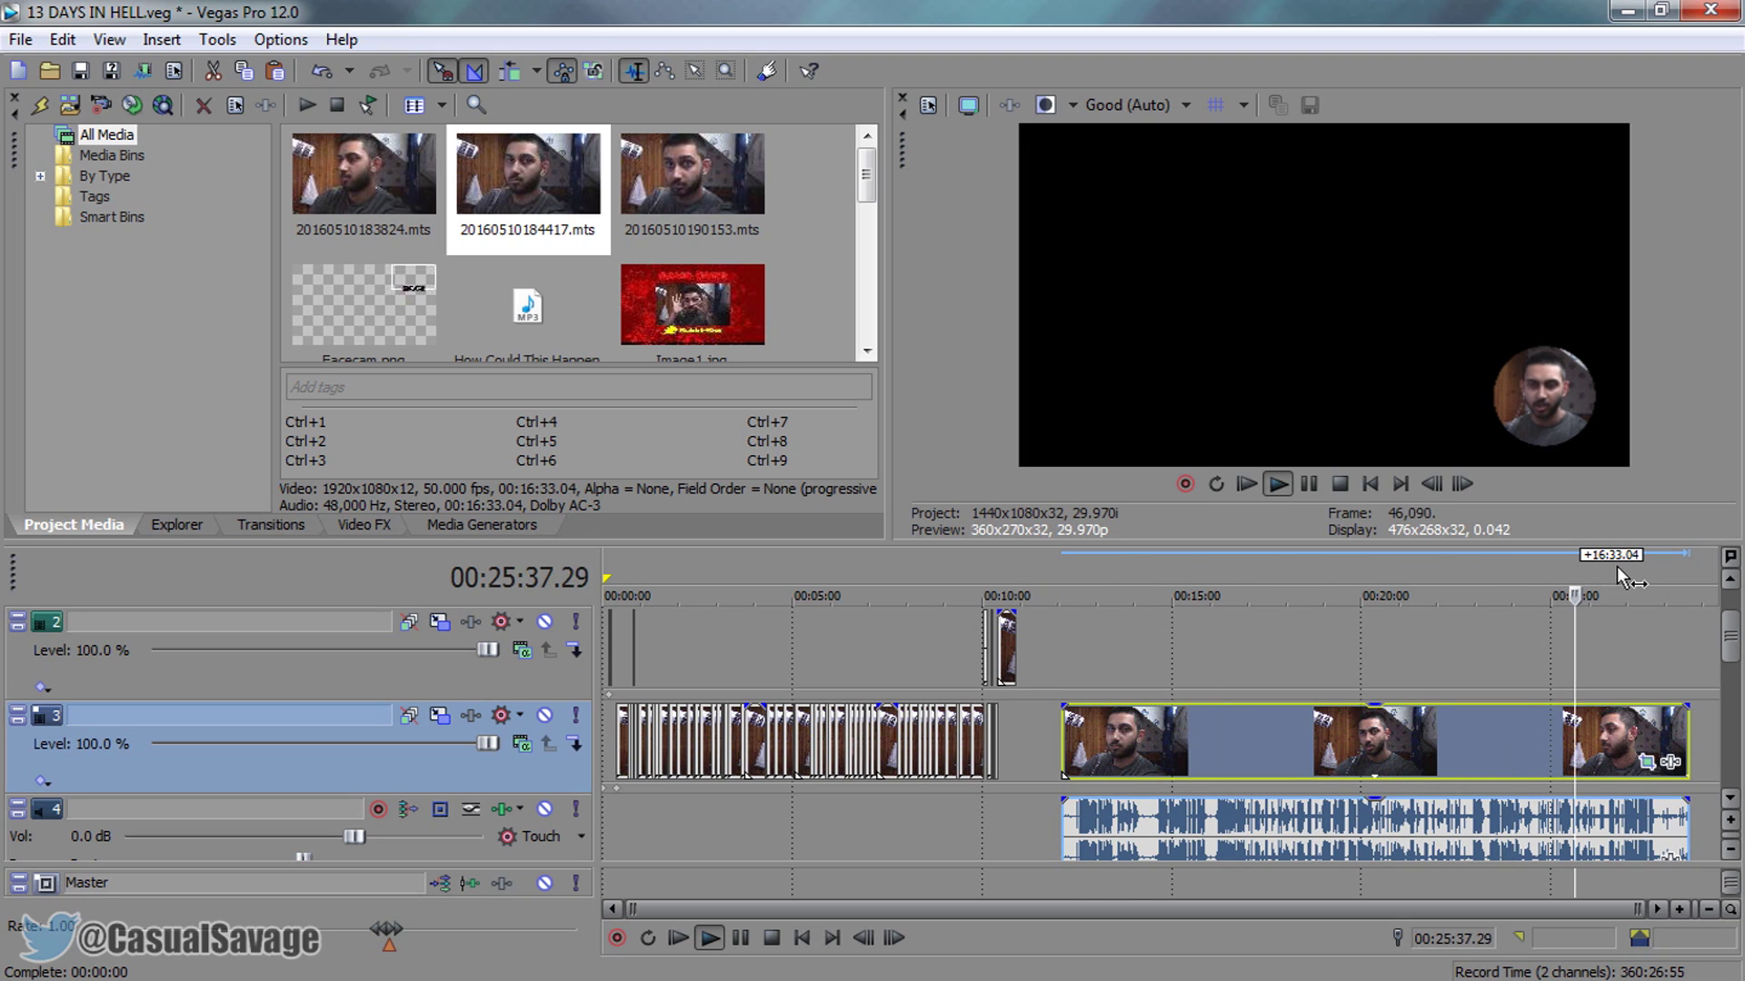
click(1616, 565)
click(1647, 564)
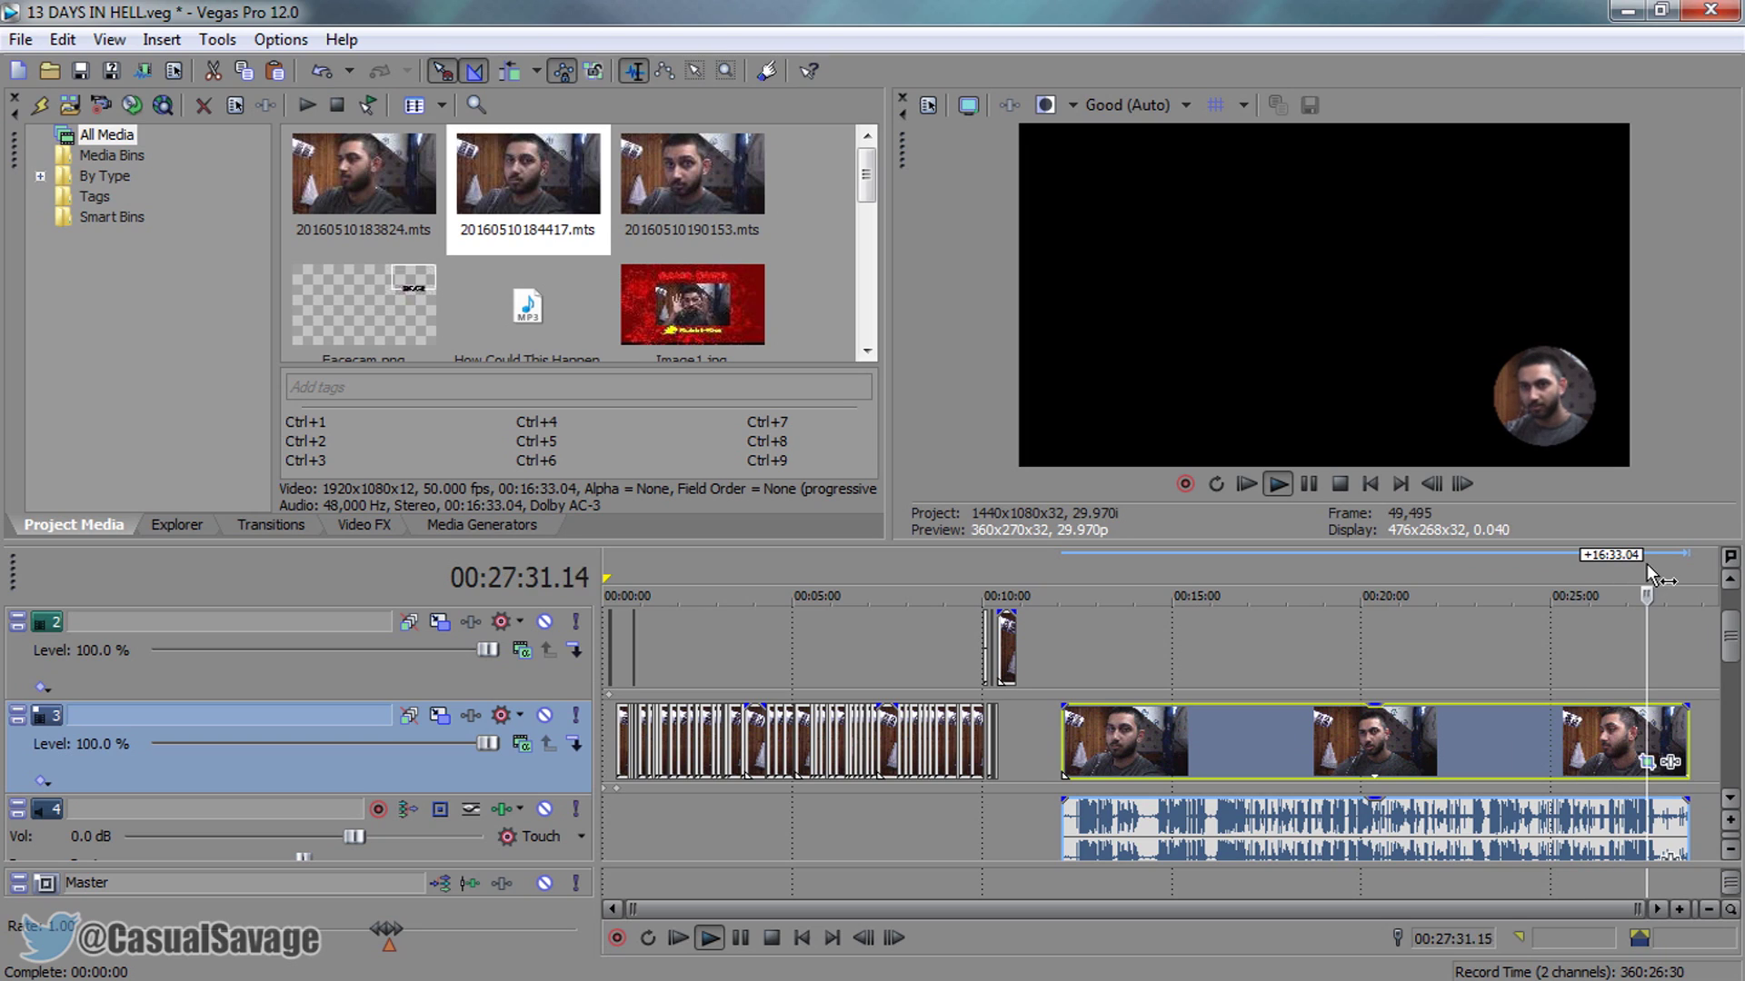
click(1306, 492)
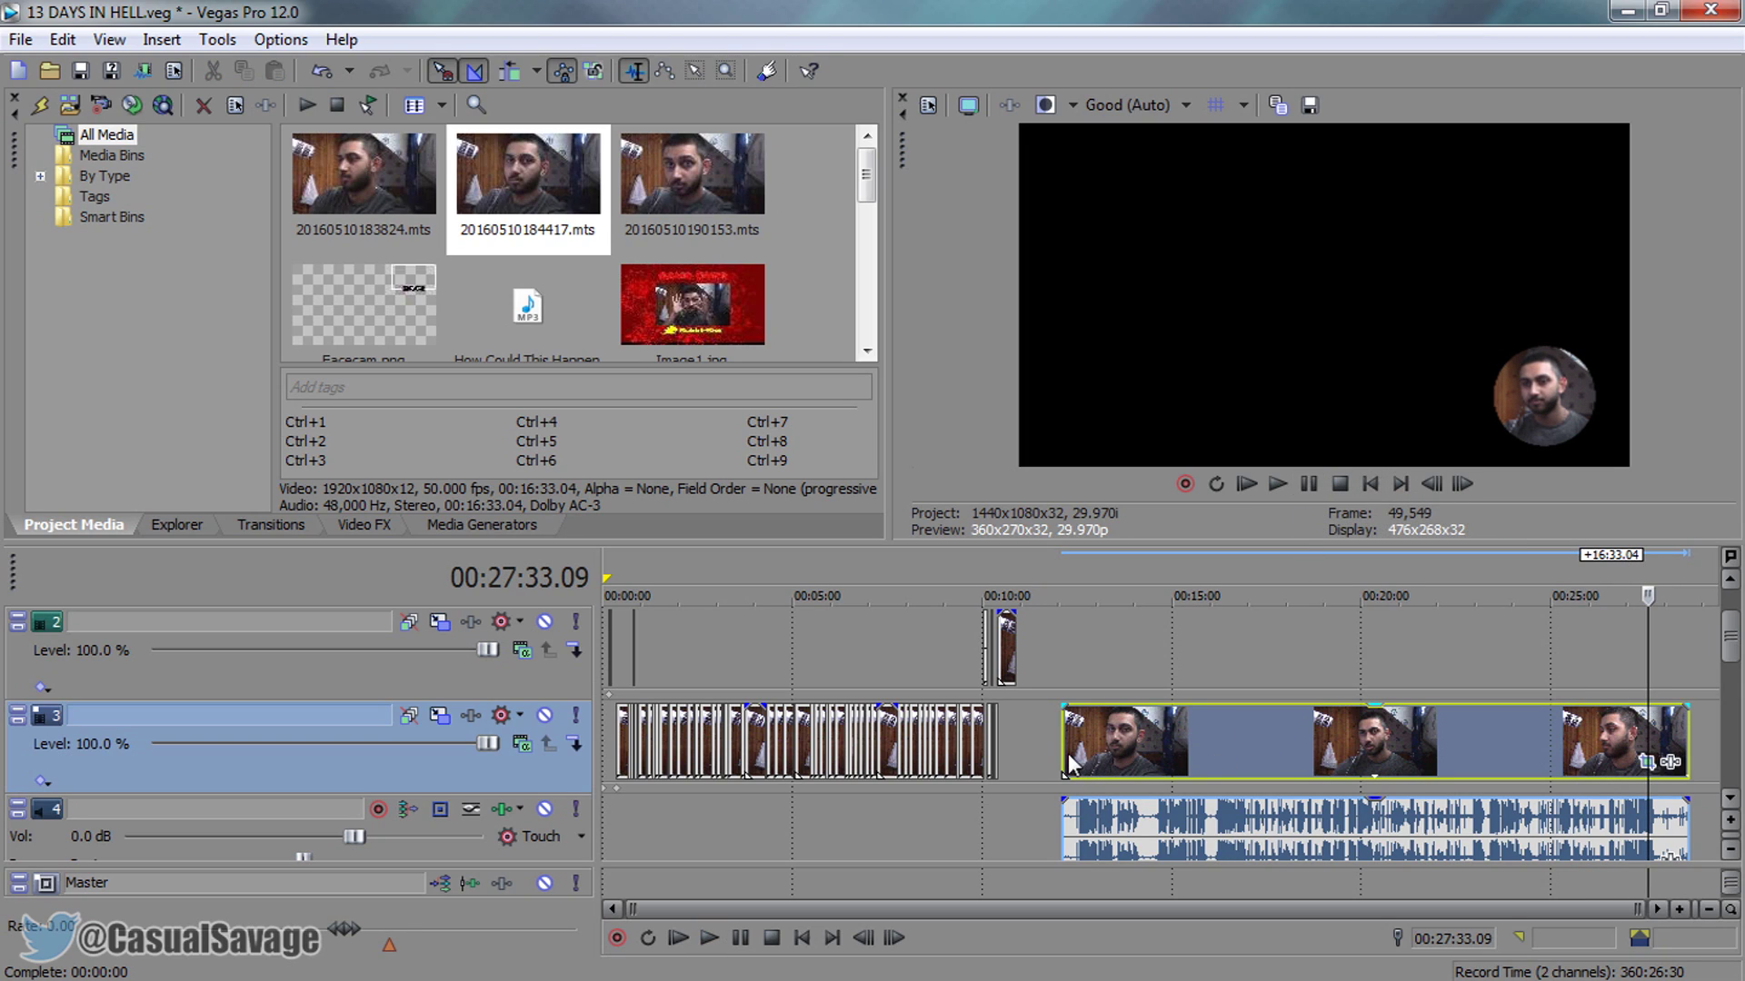